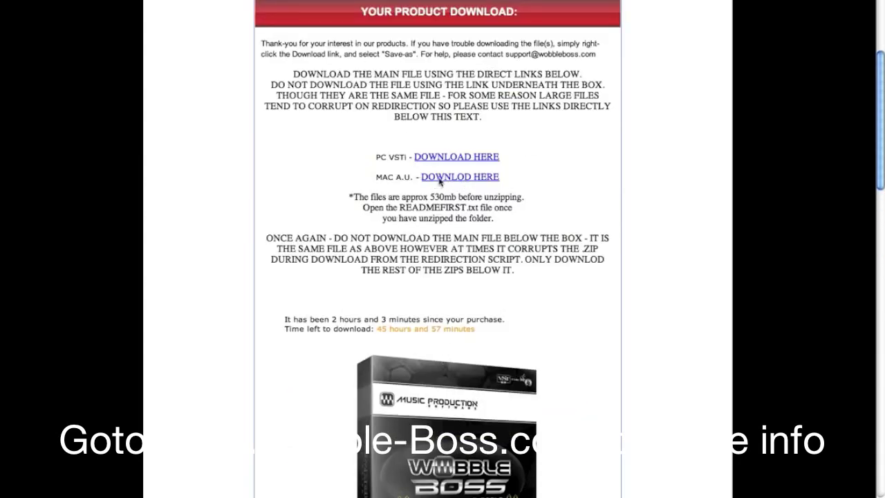
Review the product download page, including the PC and Mac main file links, the WB-Gold bonus volumes, the bonus products and the free sound kits.
scroll(443, 181, down, 5)
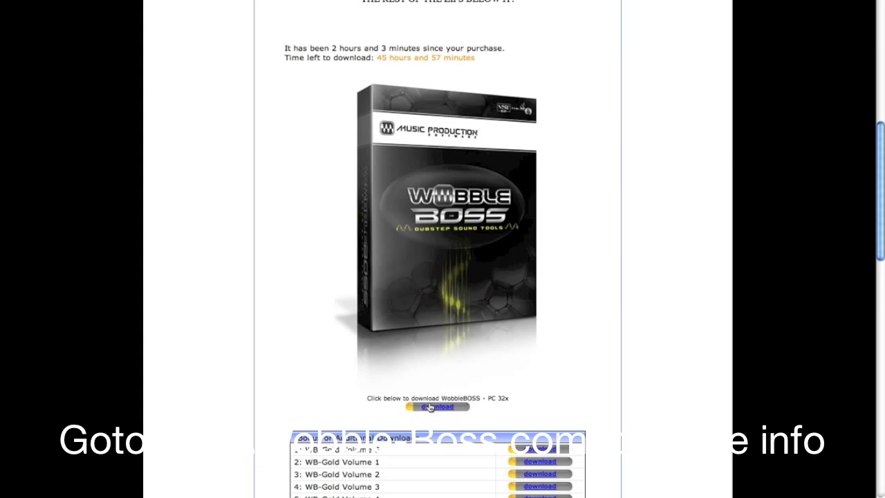
scroll(430, 407, up, 3)
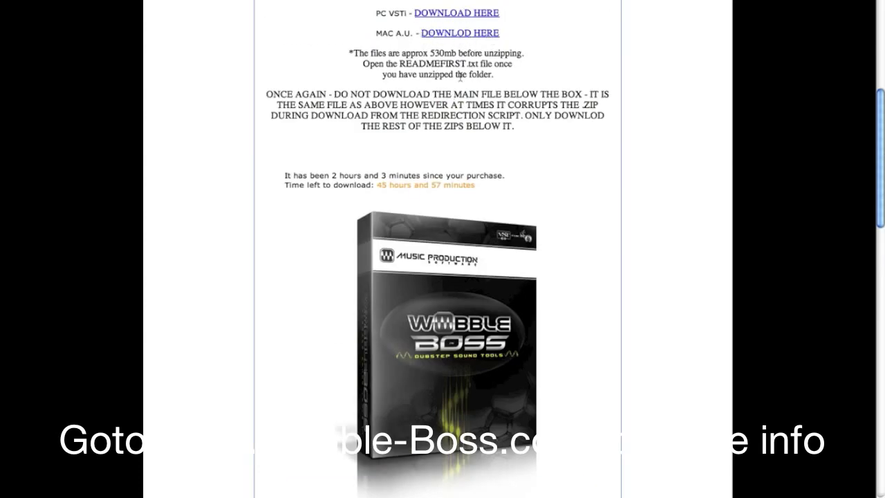
scroll(456, 63, down, 6)
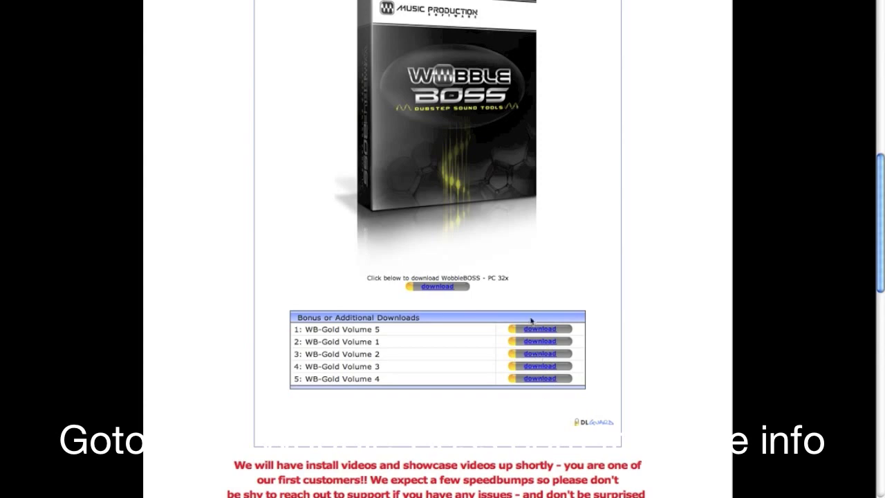
scroll(537, 373, down, 5)
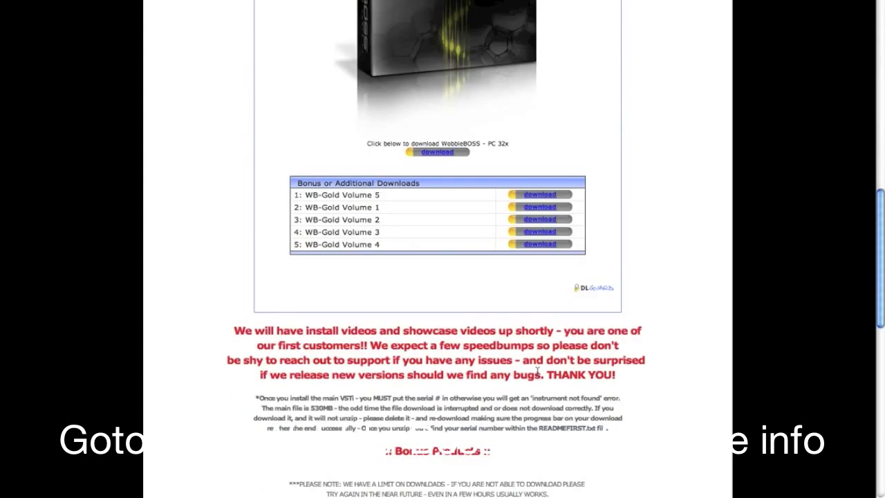
scroll(538, 373, down, 2)
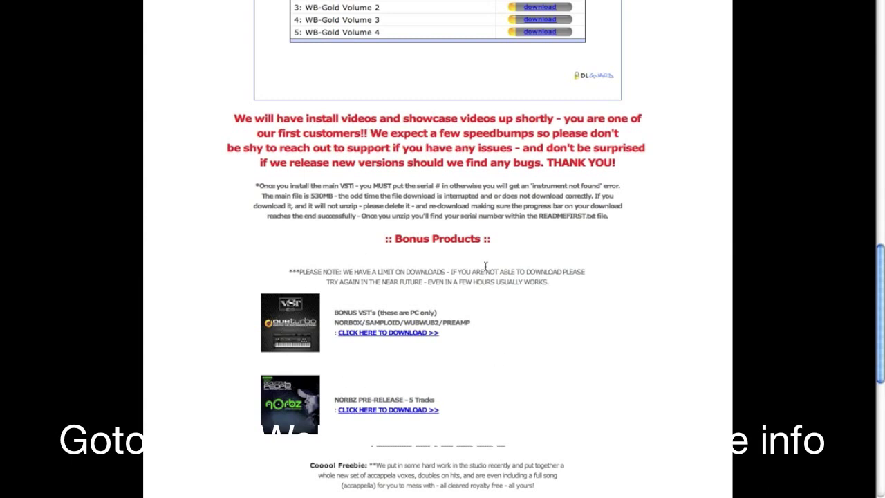
scroll(548, 341, down, 3)
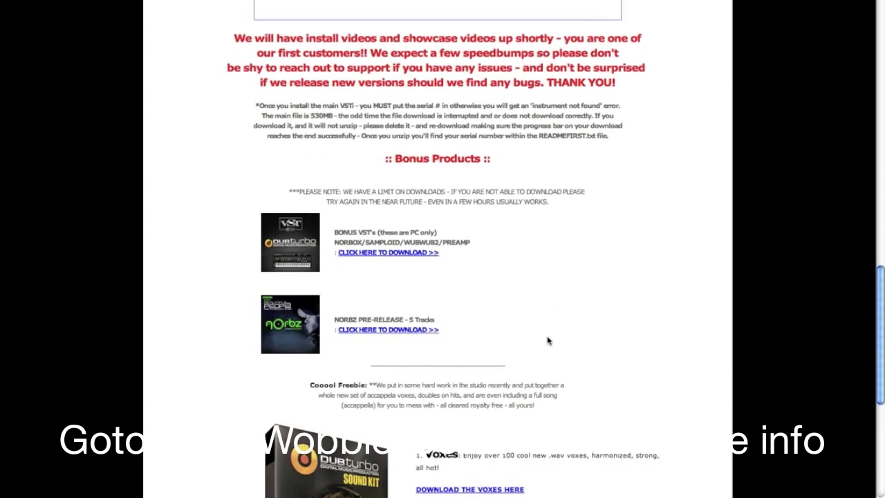
scroll(548, 339, down, 1)
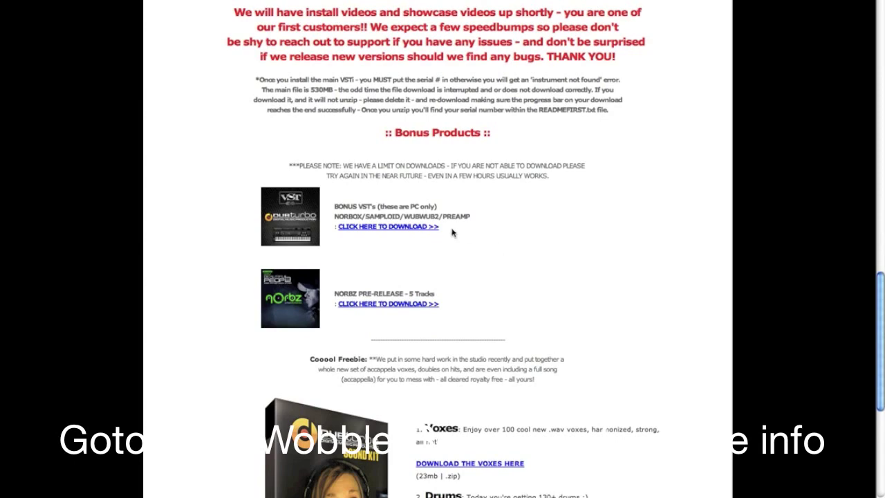
scroll(519, 326, down, 1)
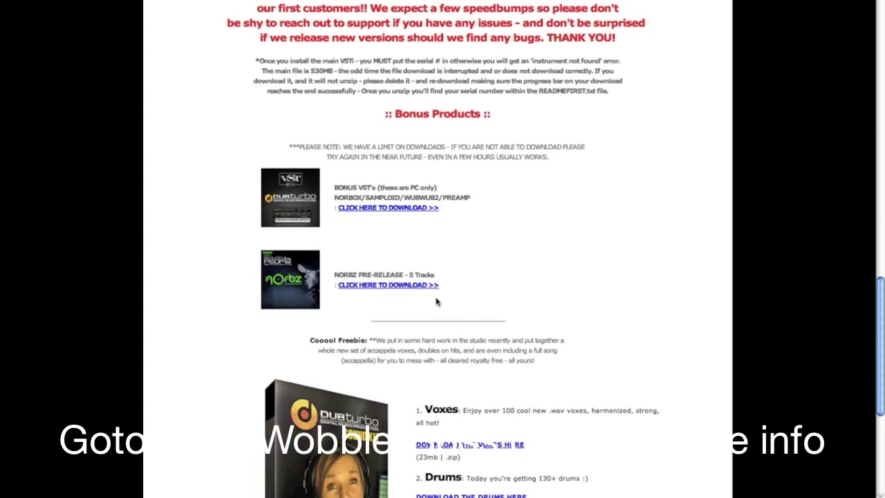
scroll(347, 304, down, 10)
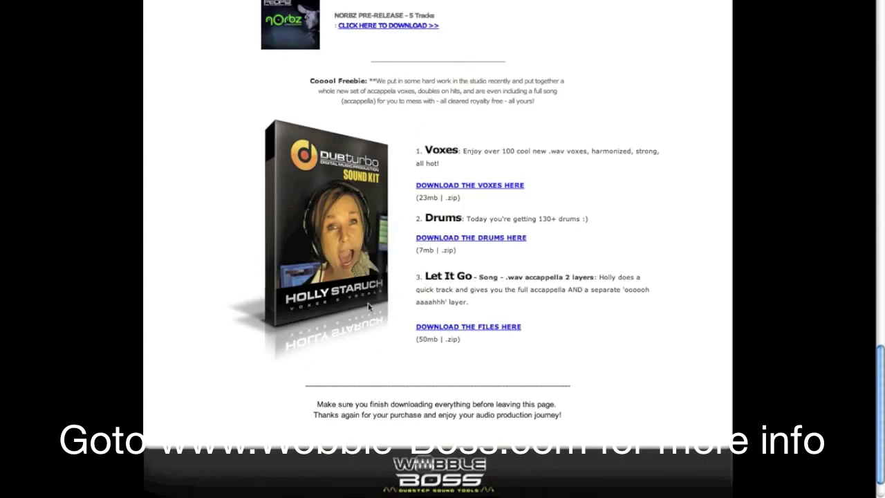
scroll(513, 240, up, 20)
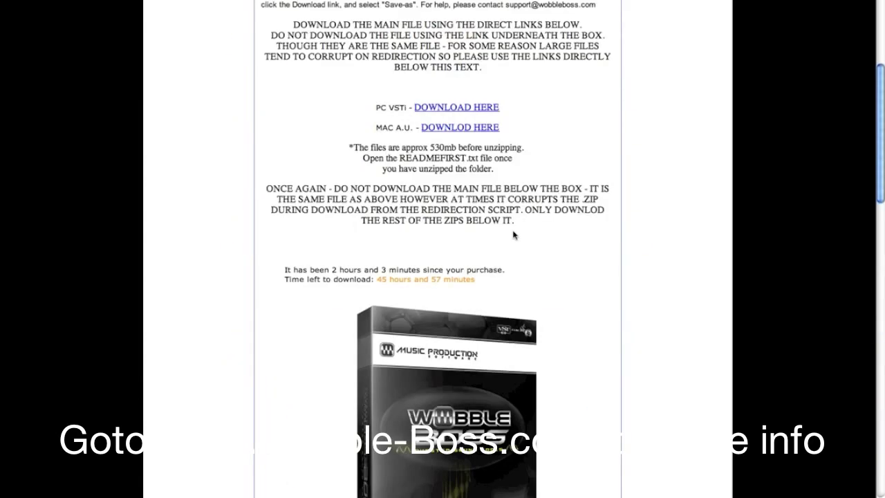
scroll(514, 235, up, 1)
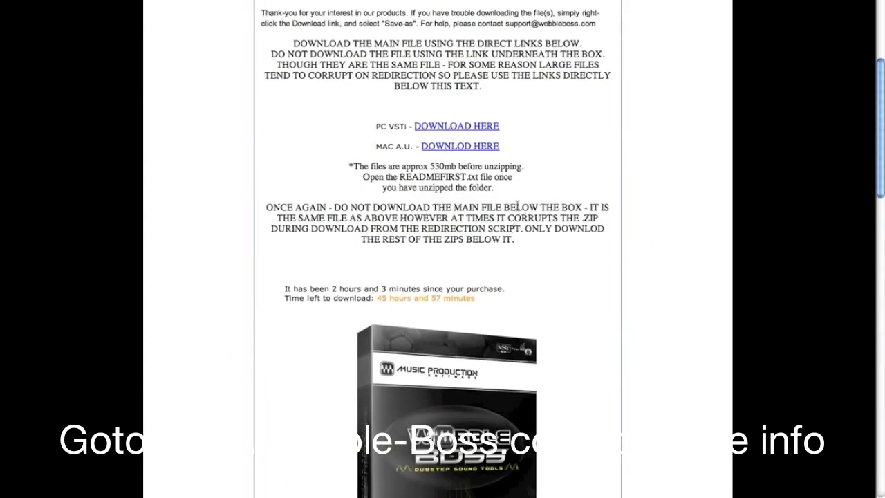
Switch to Finder and arrange the wob-b-le-boss-mac-a-u and Components folder windows to view wobbleBOSS.component in both.
key(super+Tab)
key(super+Tab)
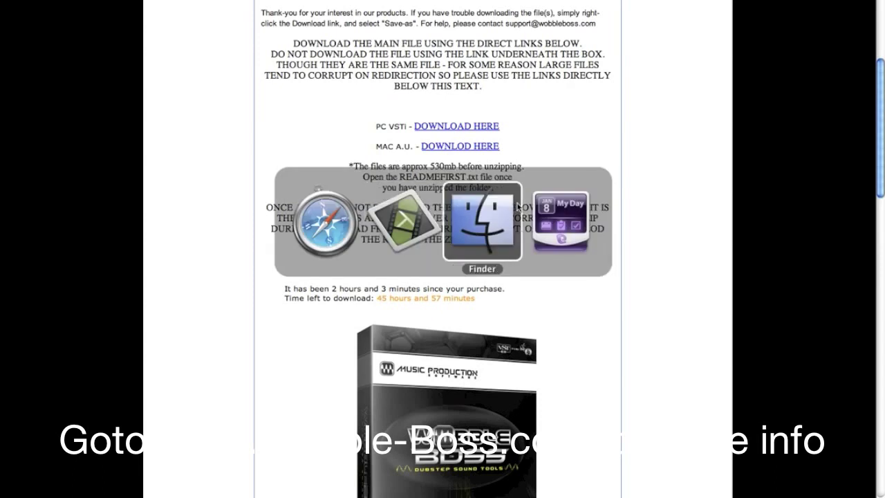
drag(247, 0, 390, 100)
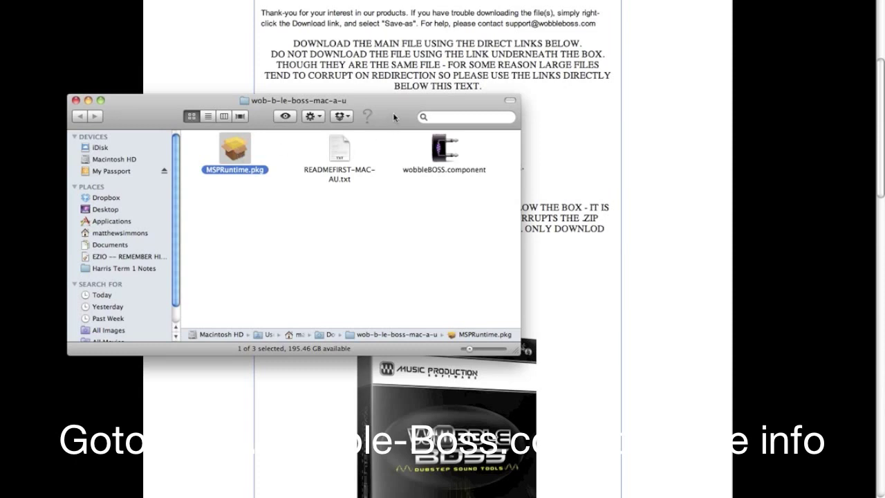
click(439, 157)
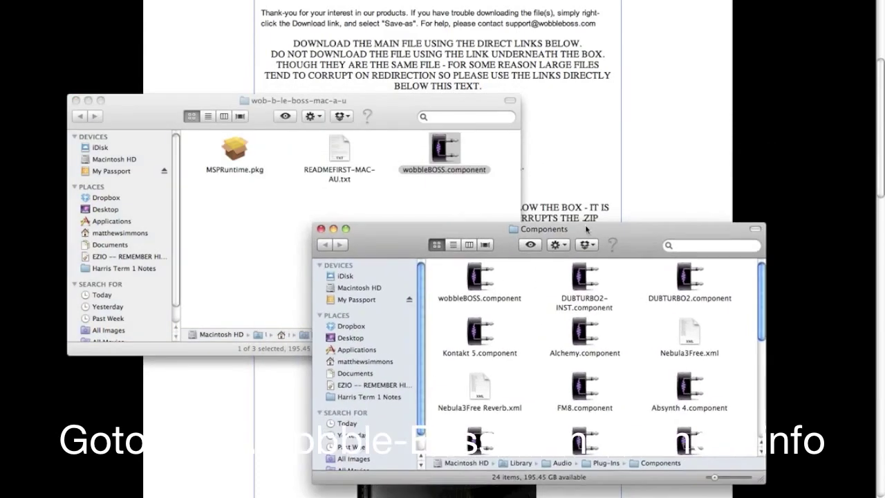
drag(433, 227, 441, 197)
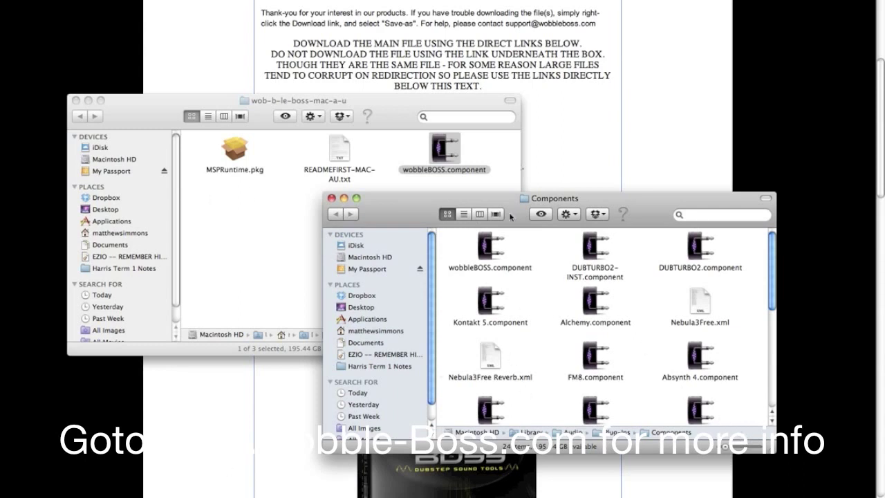
Select READMEFIRST-MAC-AU.txt in the wob-b-le-boss-mac-a-u folder.
click(338, 152)
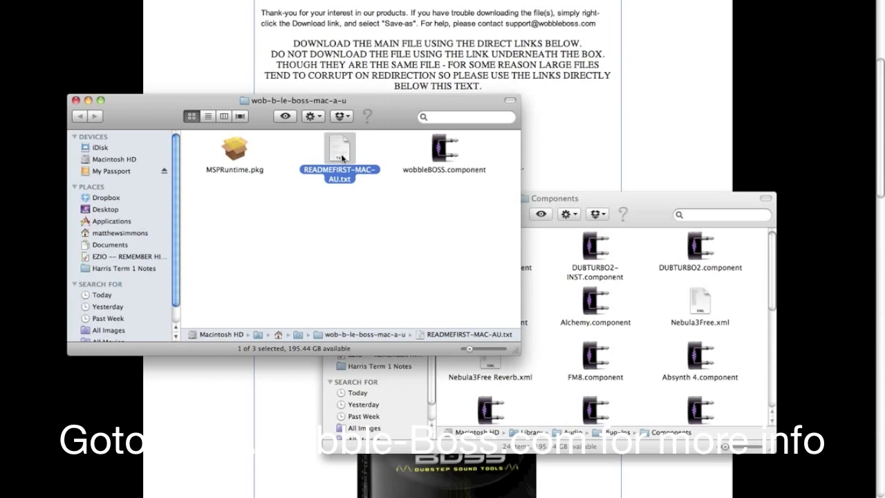
key(Right)
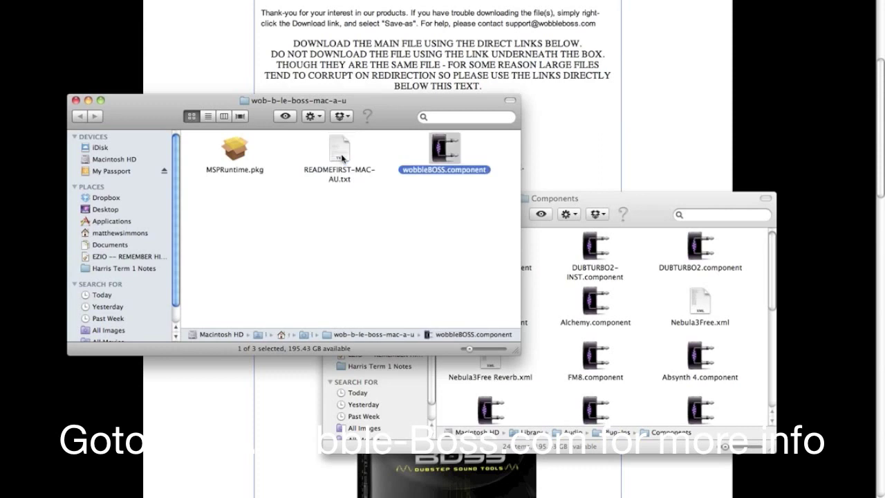
key(Left)
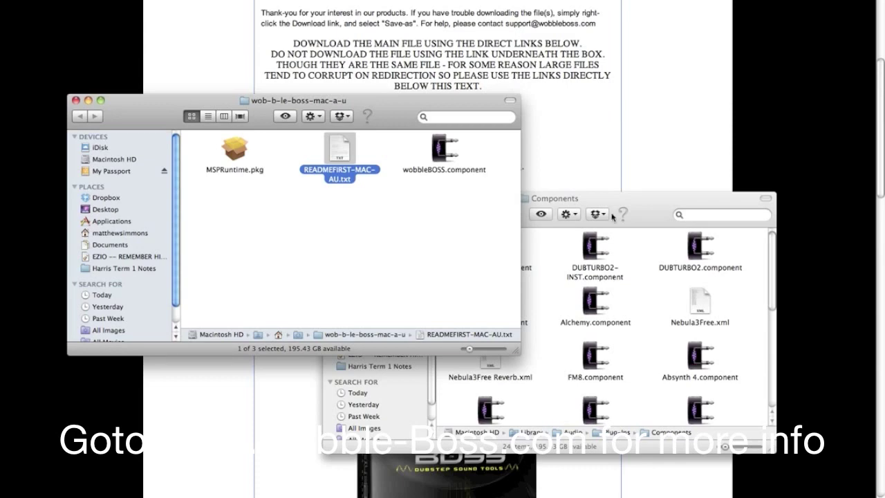
Return to the download page in Safari and view the Bonus or Additional Downloads list.
click(612, 161)
scroll(611, 277, down, 8)
scroll(610, 344, down, 2)
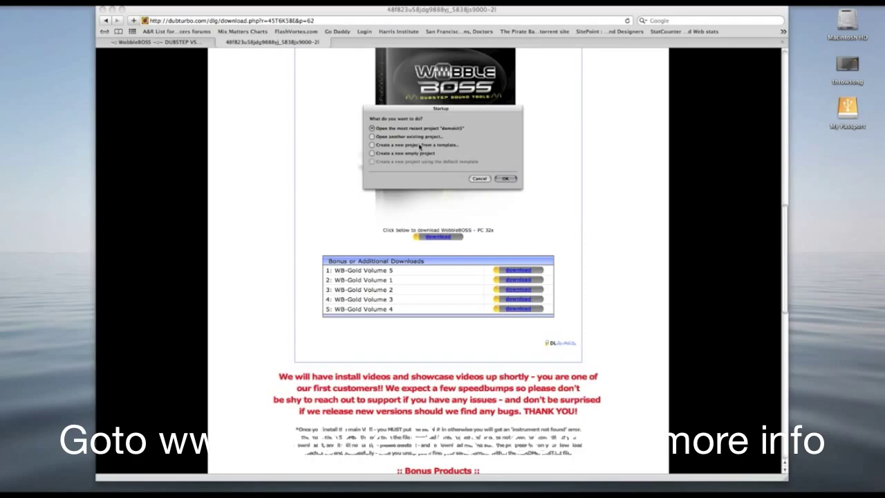
Create a new empty project in Logic with one software instrument track.
click(417, 154)
click(505, 178)
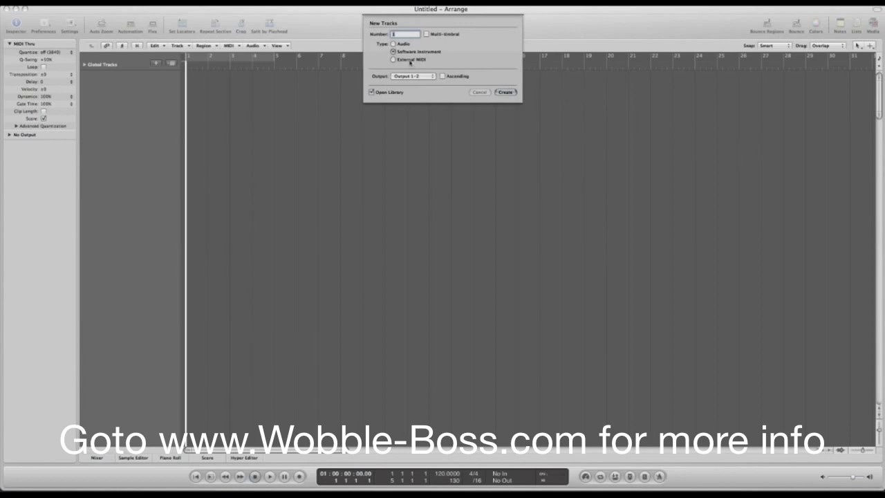
click(505, 93)
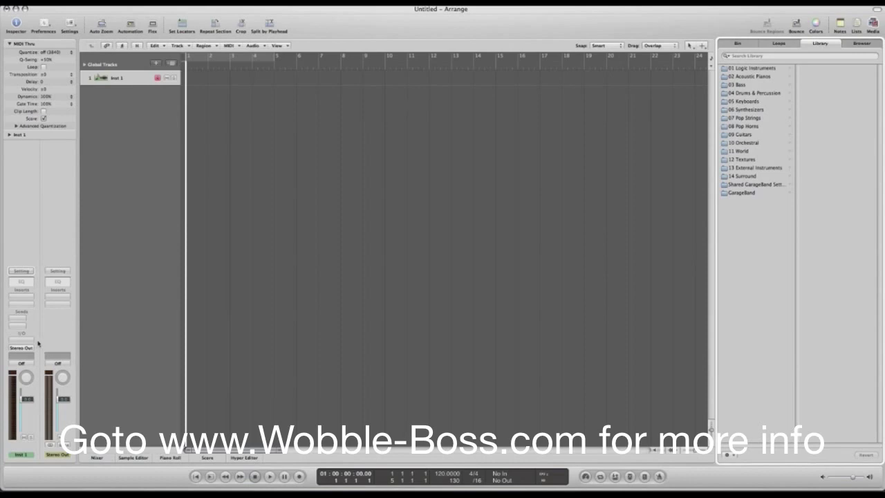
Load the wobbleBOSS AU instrument on the Inst 1 track and move its plug-in window to the middle of the arrange area.
click(26, 340)
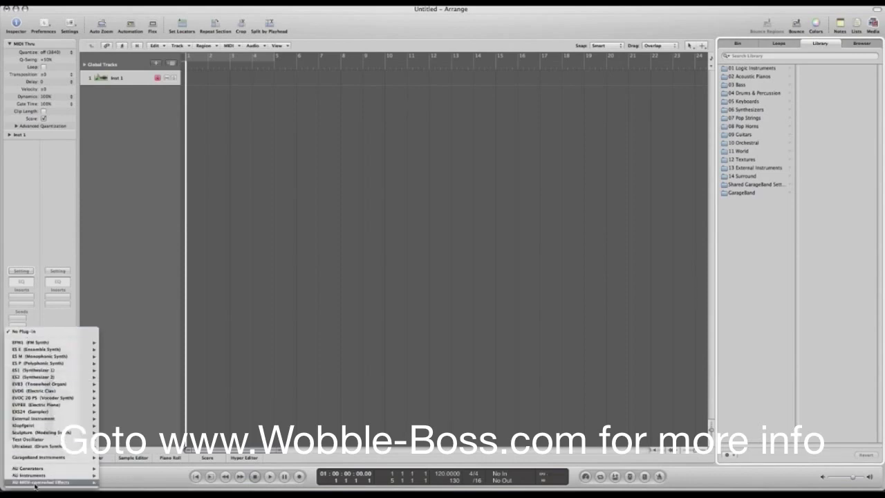
mouse_move(38, 476)
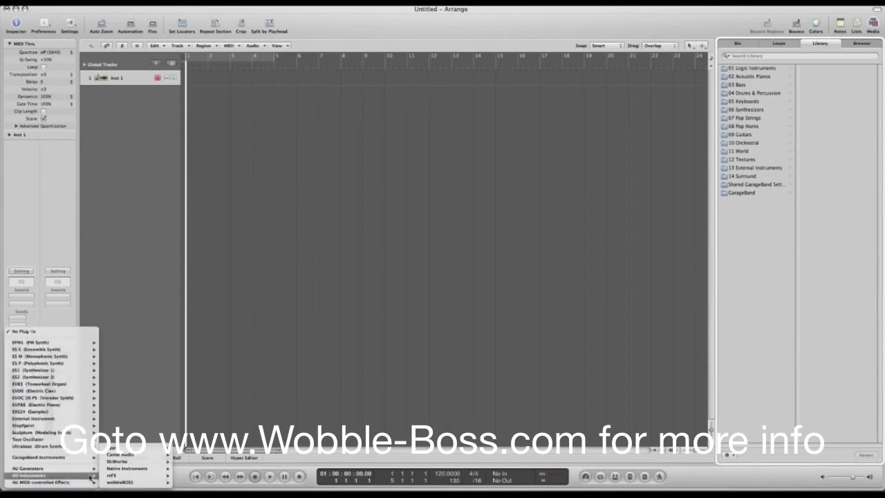
mouse_move(136, 482)
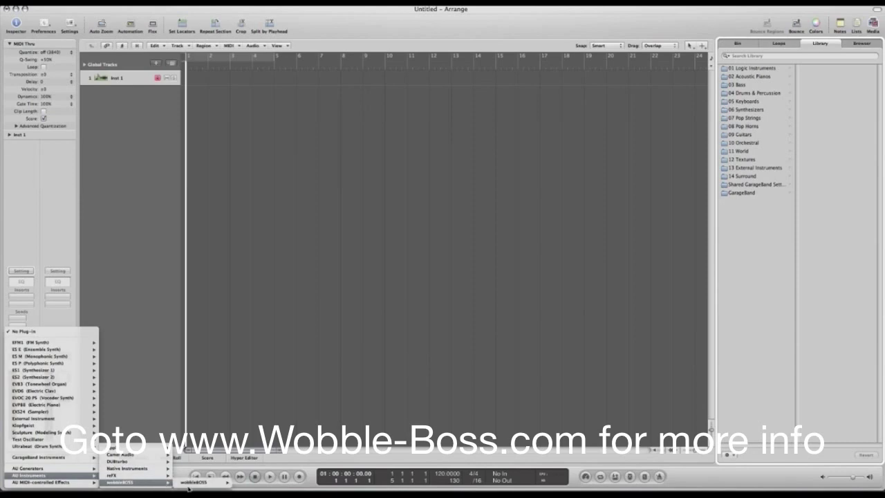
click(207, 482)
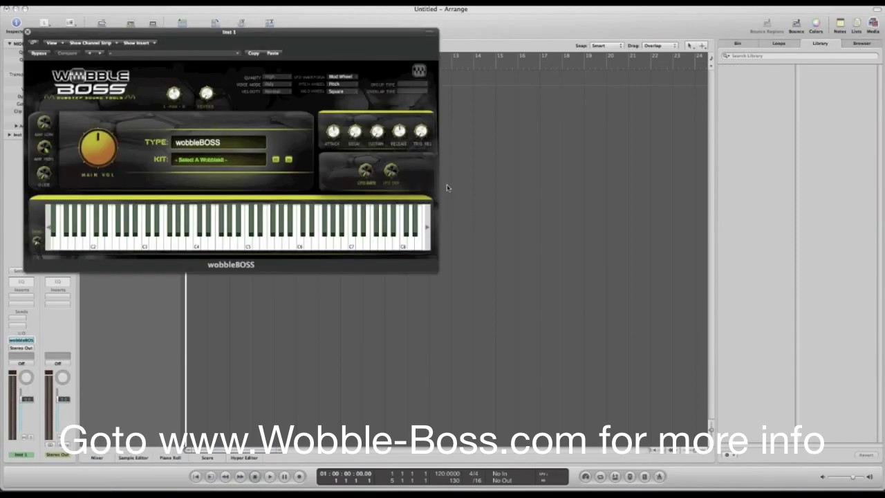
drag(265, 33, 426, 119)
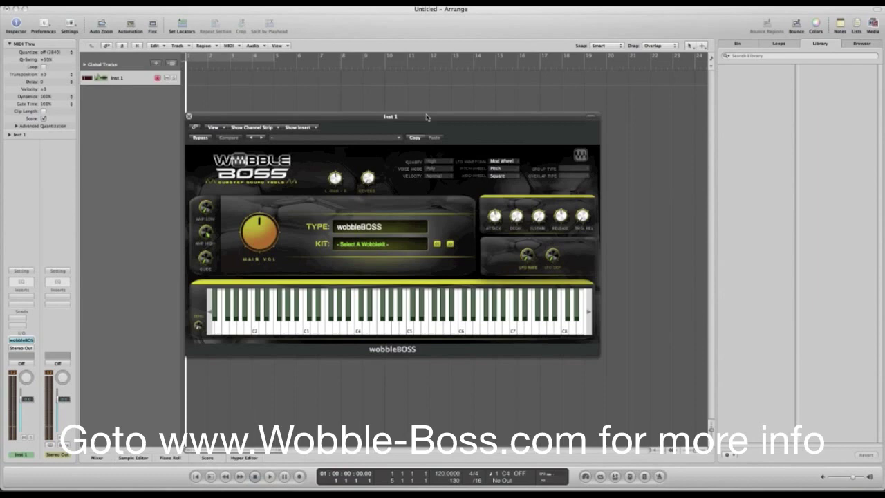
Load the WubSHOTS-4 kit in wobbleBOSS and switch to the DRUMS & STABZ kit to try both.
click(373, 245)
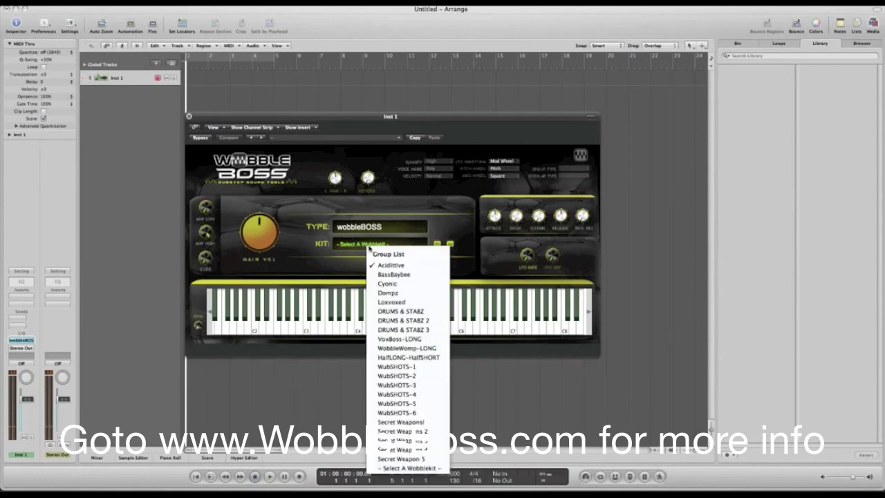
click(406, 394)
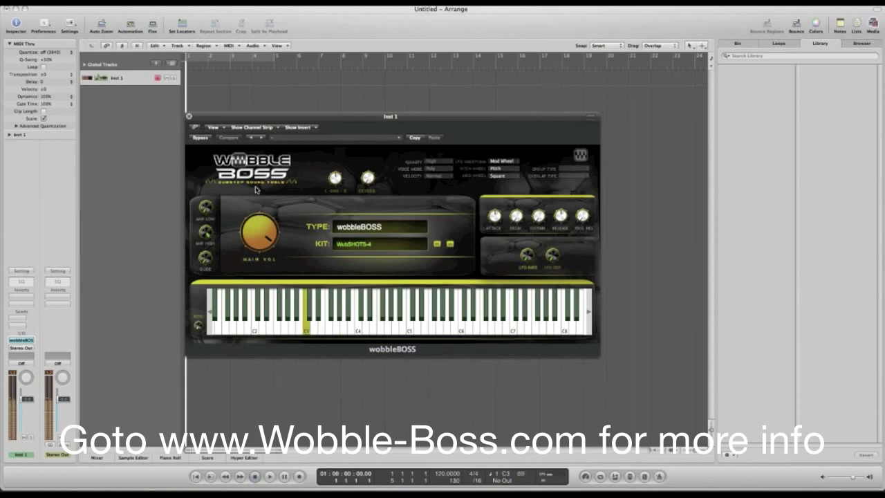
click(371, 246)
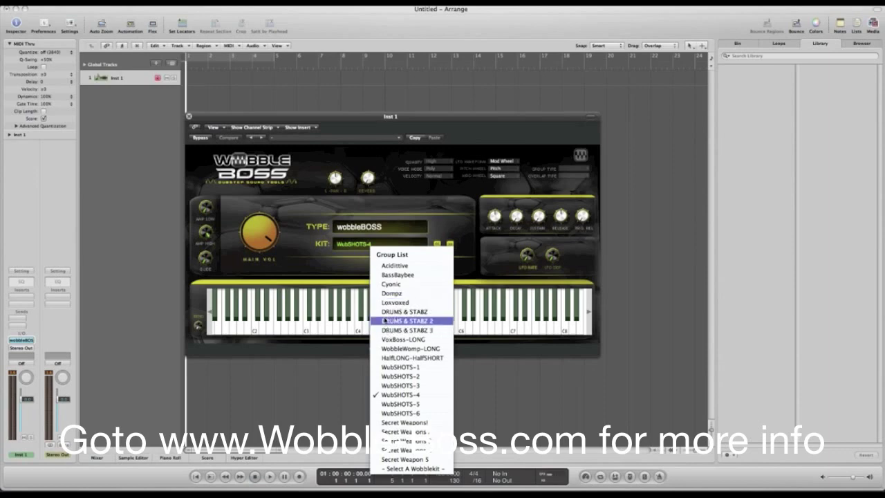
click(404, 312)
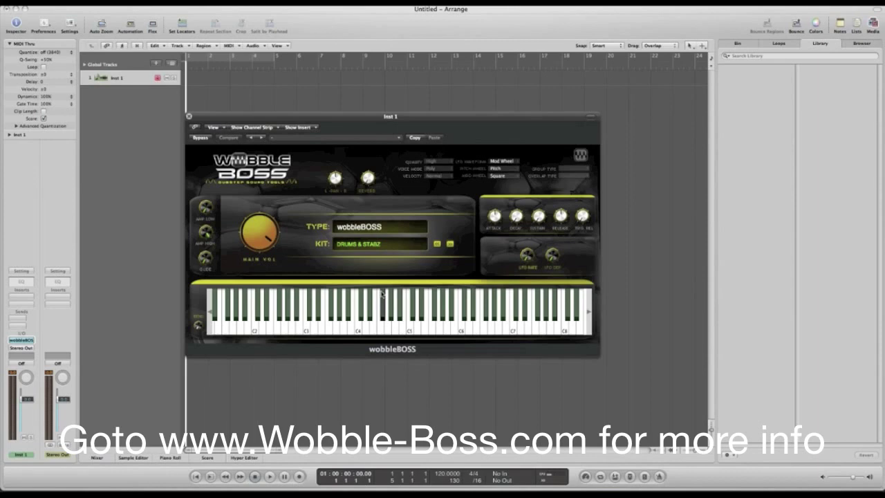
Load the VoxBoss-LONG kit and audition several of its notes between C5 and just above C6 on the plug-in's keyboard.
click(388, 247)
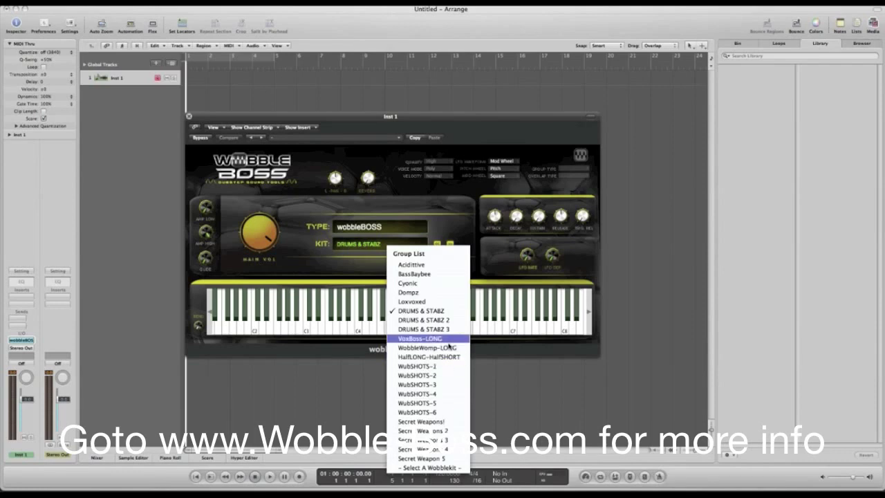
click(450, 338)
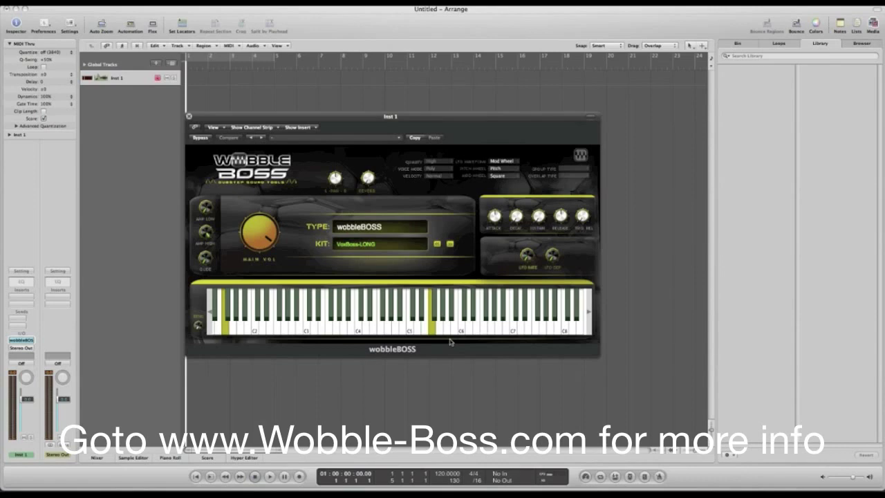
click(438, 314)
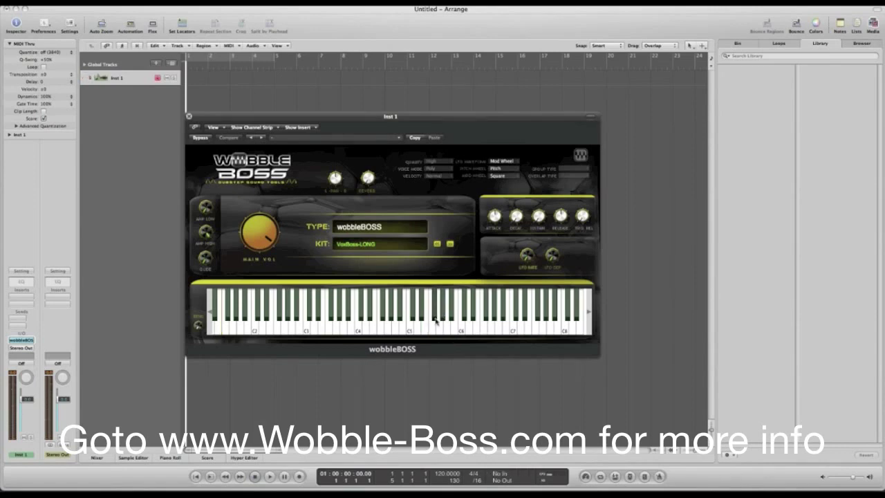
mouse_move(439, 492)
click(423, 330)
click(469, 325)
click(466, 330)
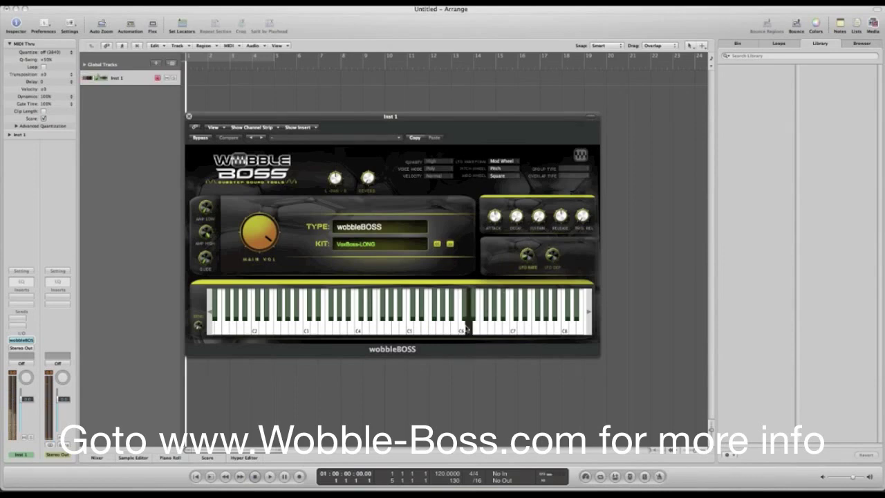
click(439, 331)
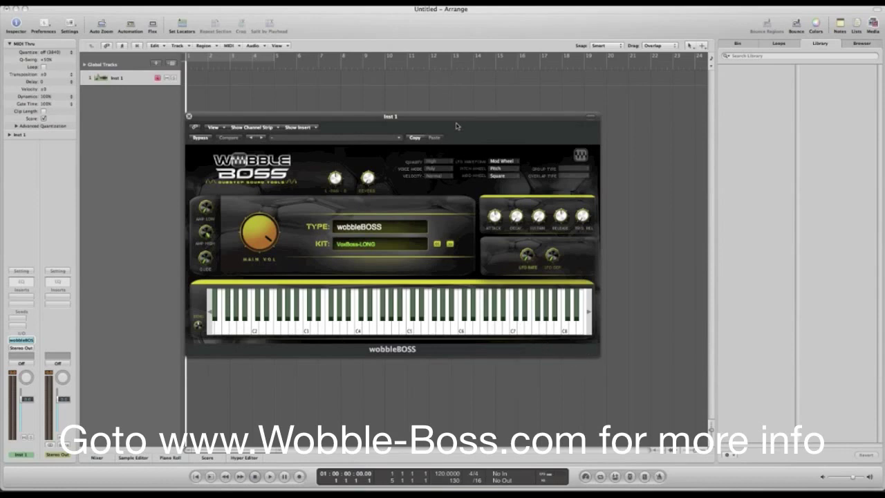
Reposition the wobbleBOSS plug-in window over the arrange area and close it.
drag(456, 121, 466, 155)
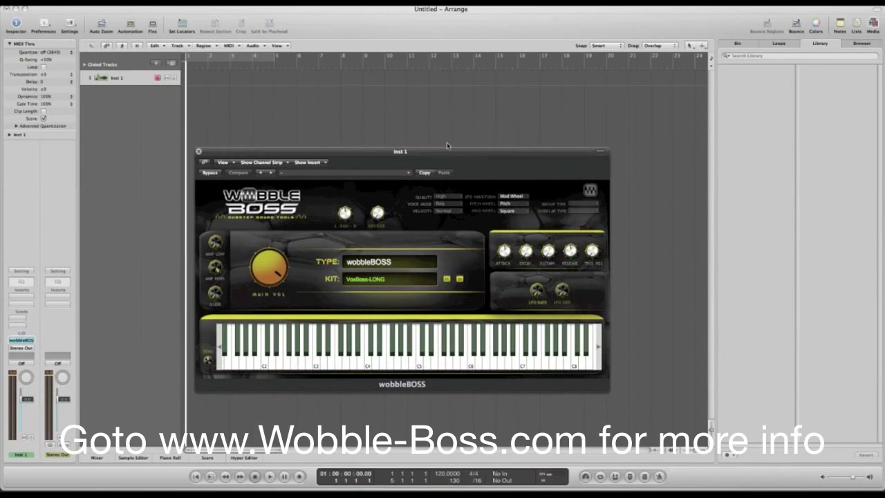
drag(449, 154, 398, 138)
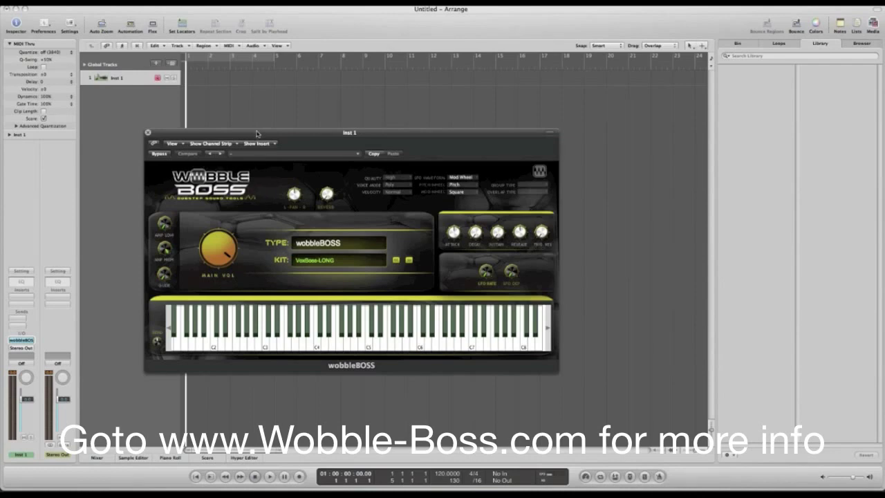
drag(256, 133, 265, 136)
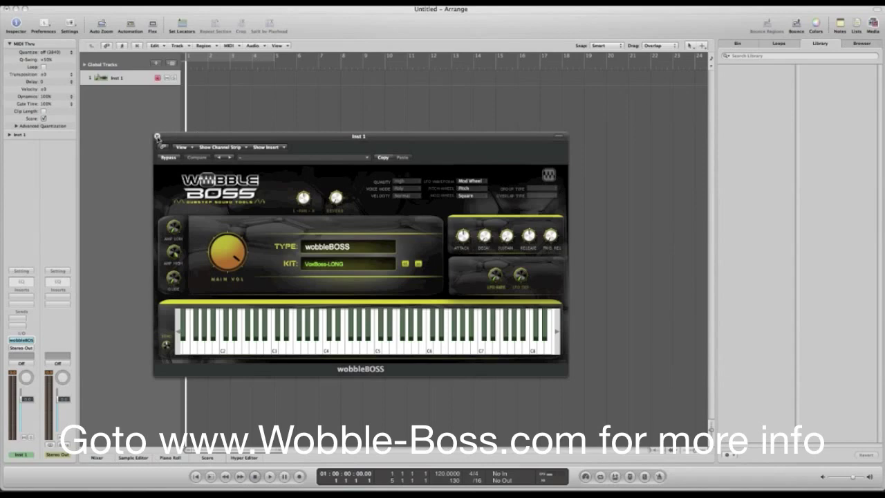
click(158, 137)
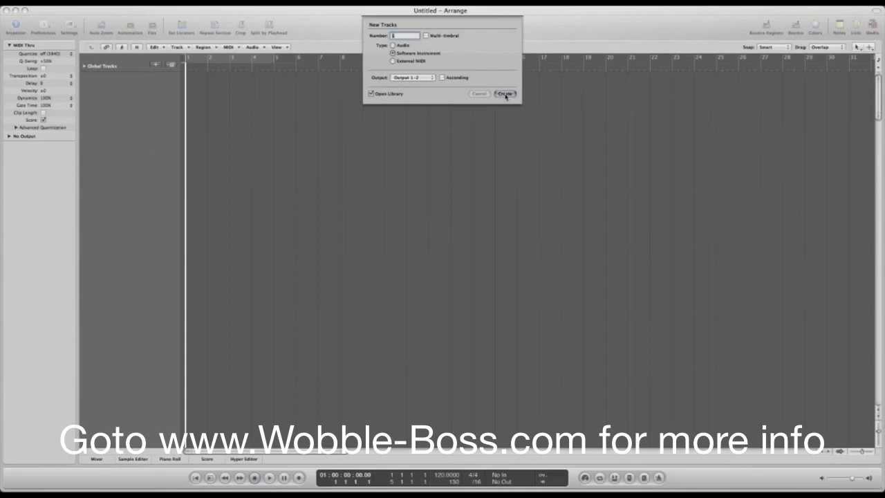
Create one software instrument track in the empty project and load the EXS24 sampler on it in stereo.
click(505, 94)
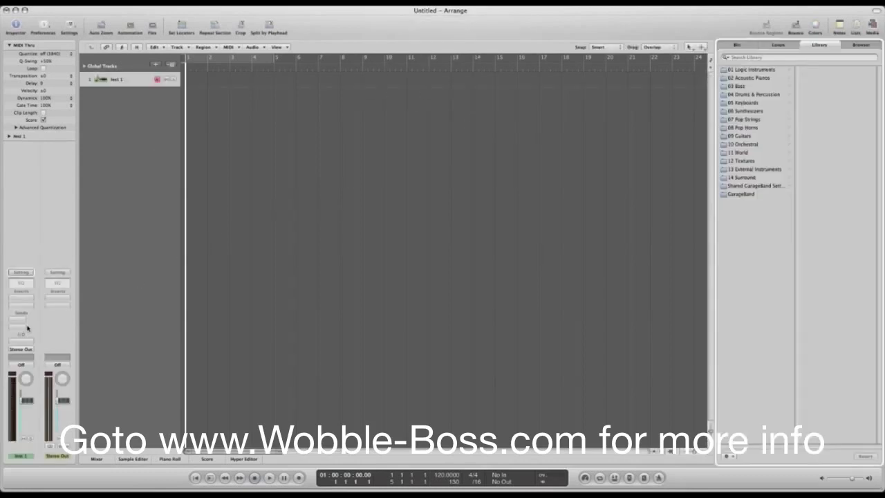
click(21, 344)
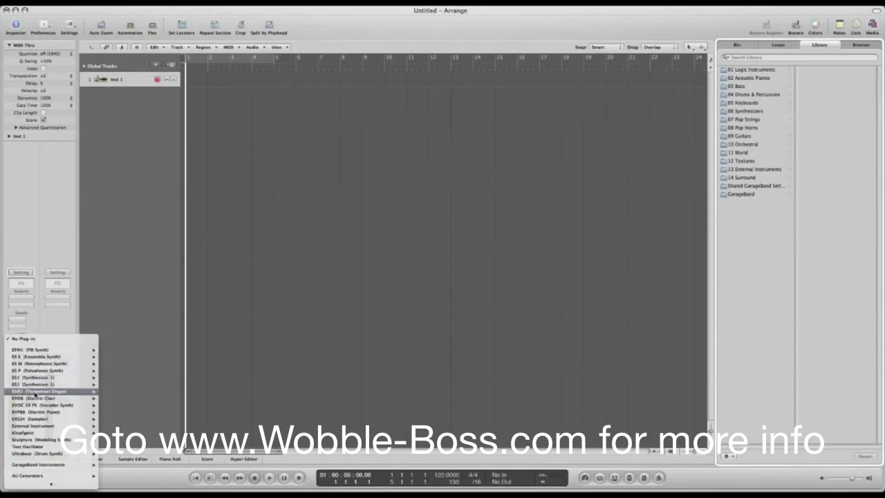
mouse_move(45, 419)
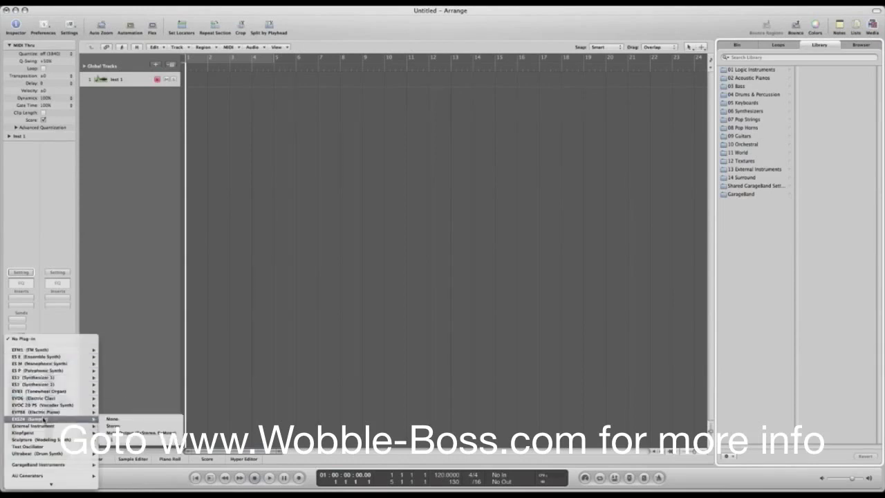
click(132, 425)
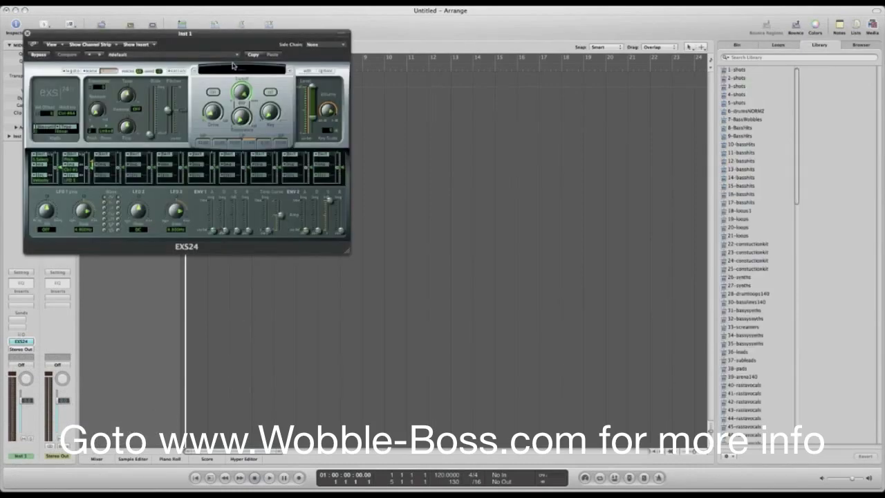
Look through the EXS24's list of sampler instruments and leave it without choosing one.
click(242, 69)
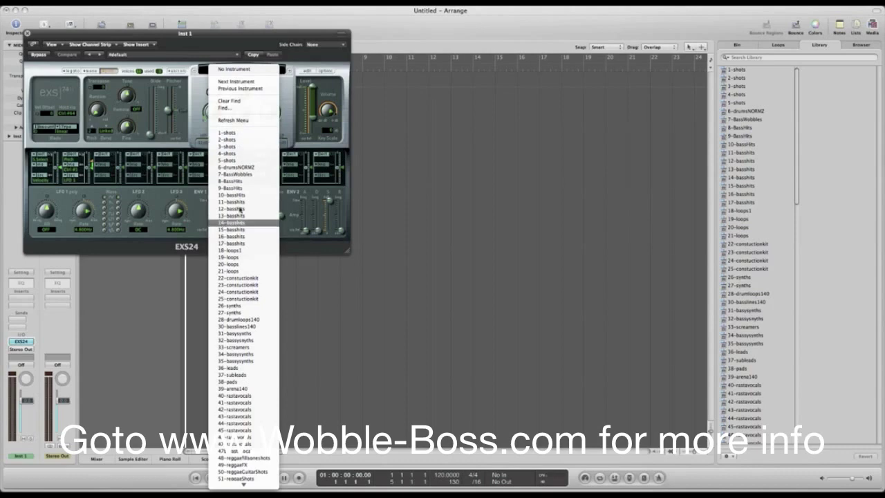
scroll(238, 306, down, 5)
scroll(239, 305, down, 8)
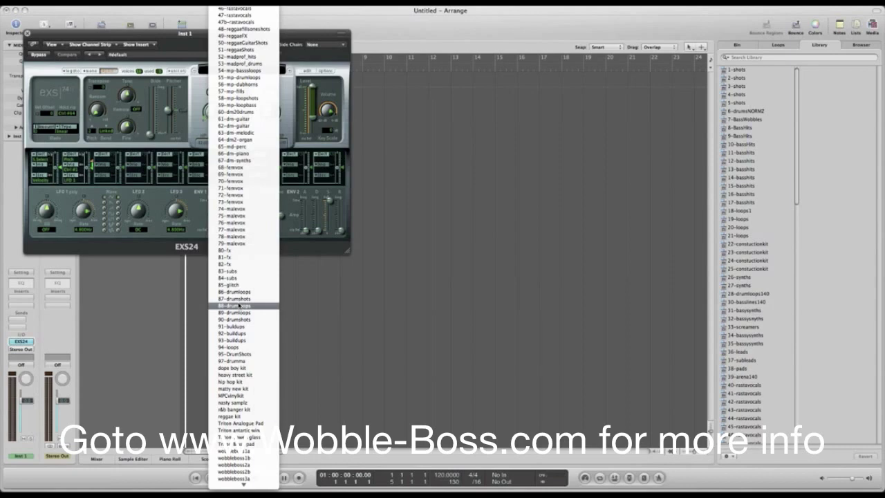
scroll(249, 392, up, 10)
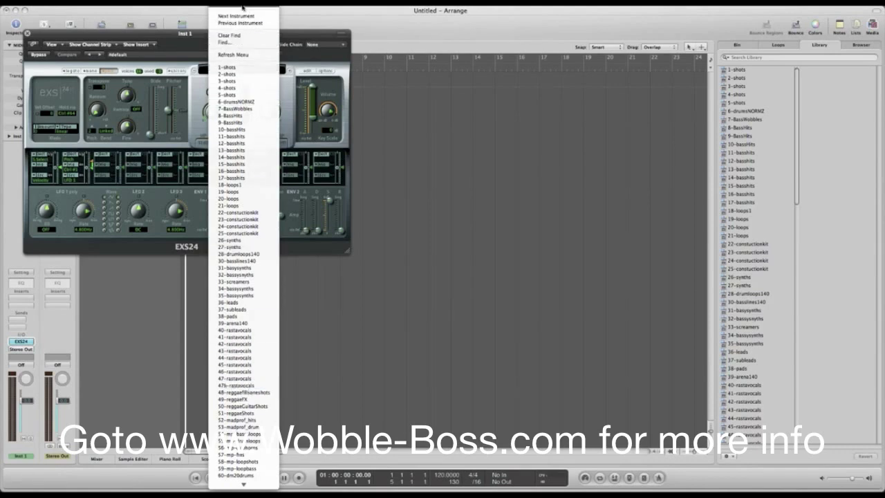
click(242, 8)
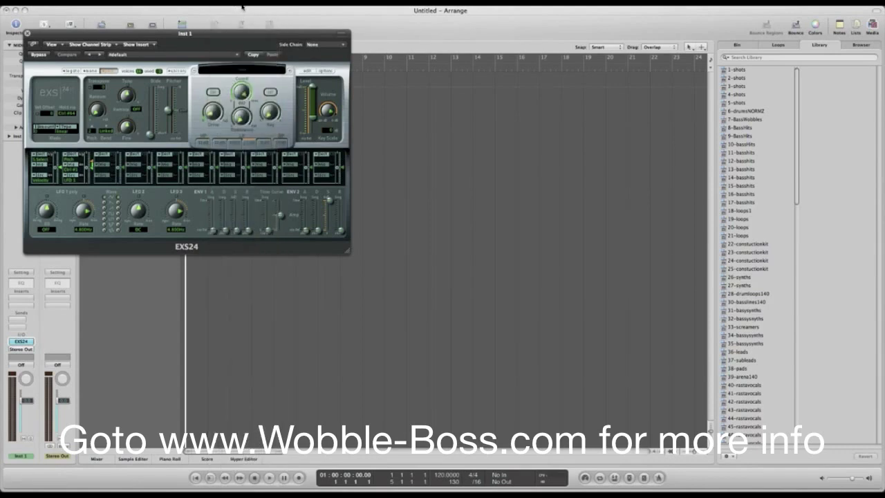
Show the EXS24 Instrument Editor beside the file browser and open the pack1a folder inside SoundPack1.
click(306, 71)
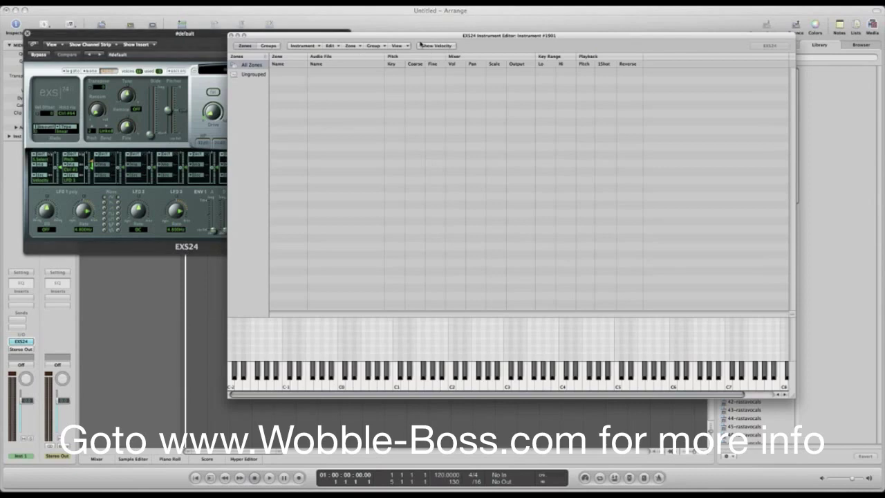
drag(418, 39, 267, 50)
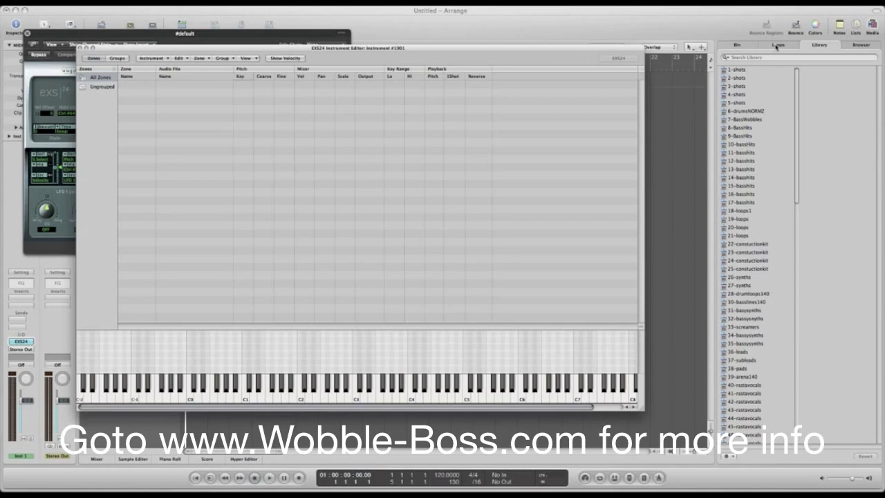
click(860, 46)
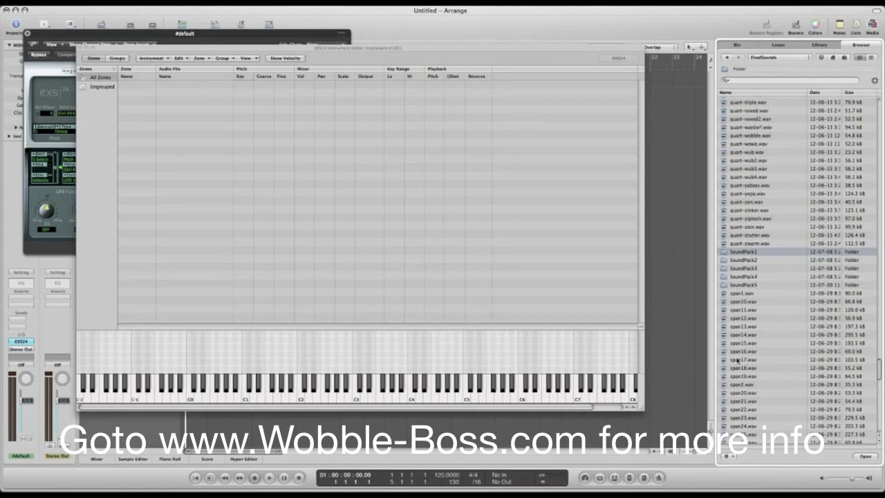
double_click(741, 252)
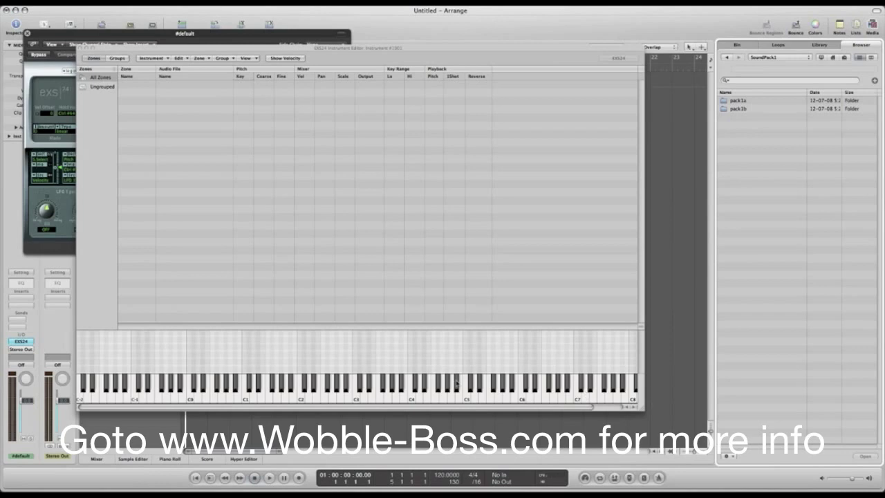
click(738, 102)
double_click(738, 102)
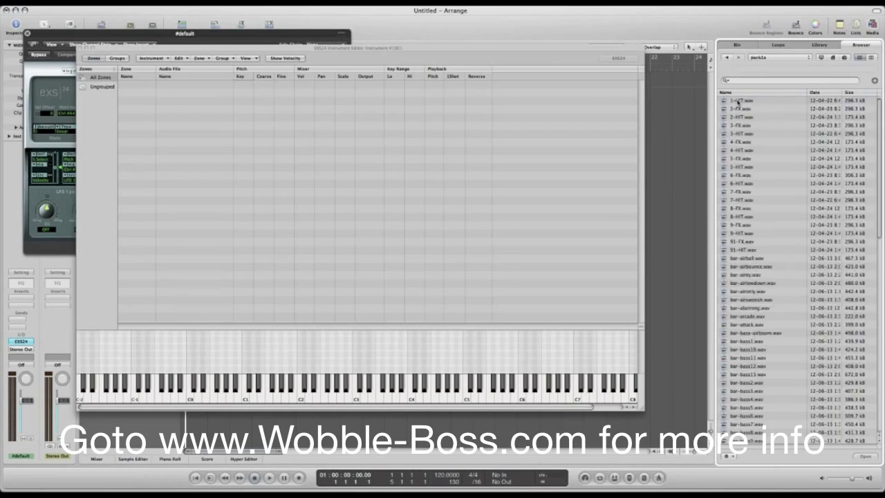
Add all samples from pack1a to the EXS24 instrument as contiguous one-note zones starting at C-1.
click(738, 125)
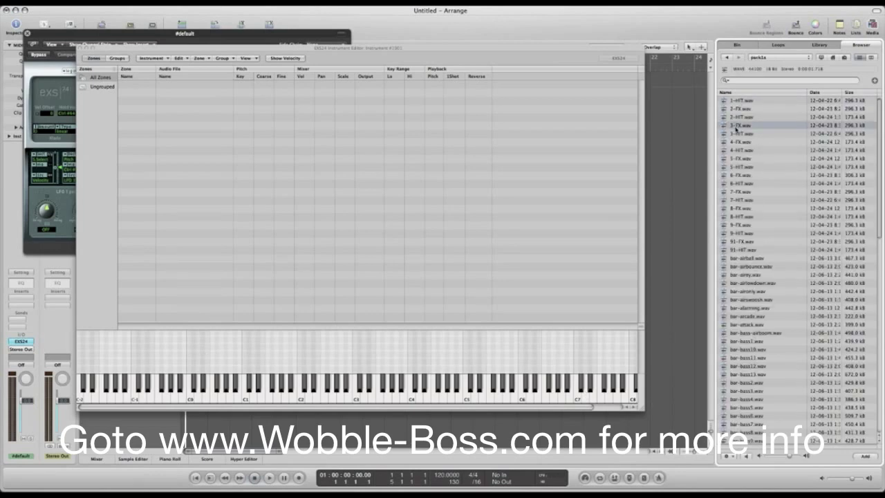
key(super+a)
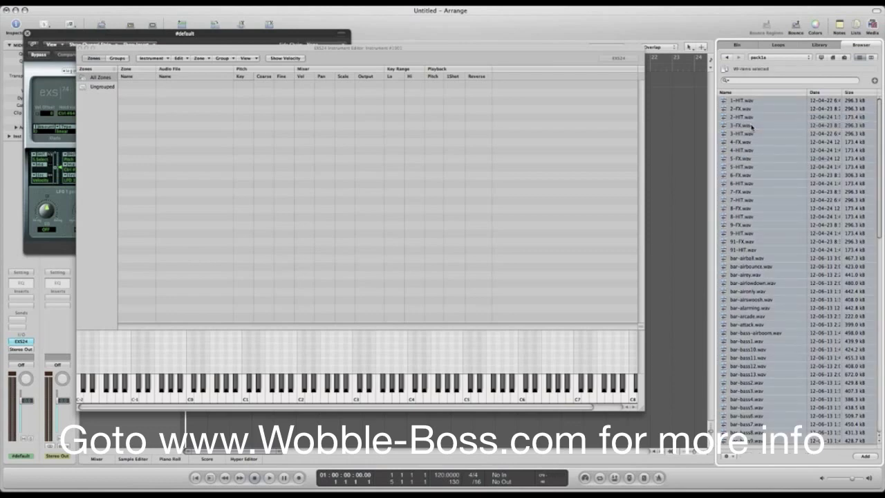
drag(740, 271, 431, 214)
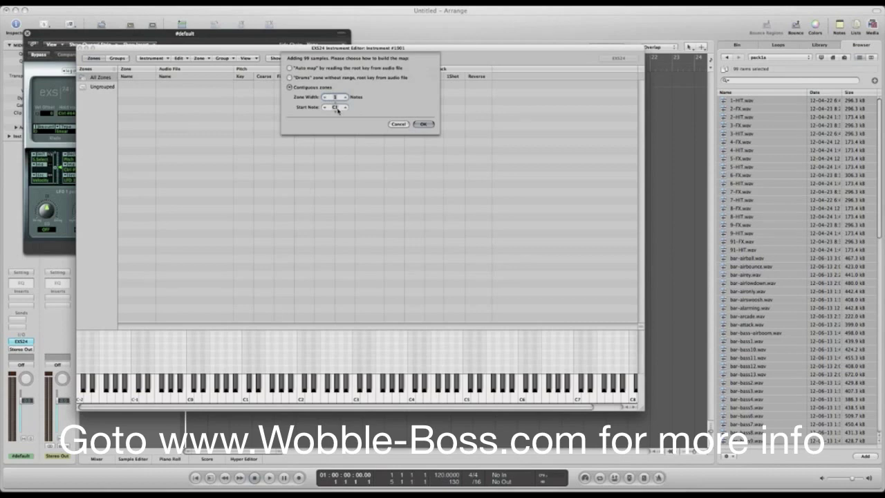
scroll(335, 107, down, 15)
scroll(335, 108, down, 6)
scroll(336, 110, down, 3)
click(422, 124)
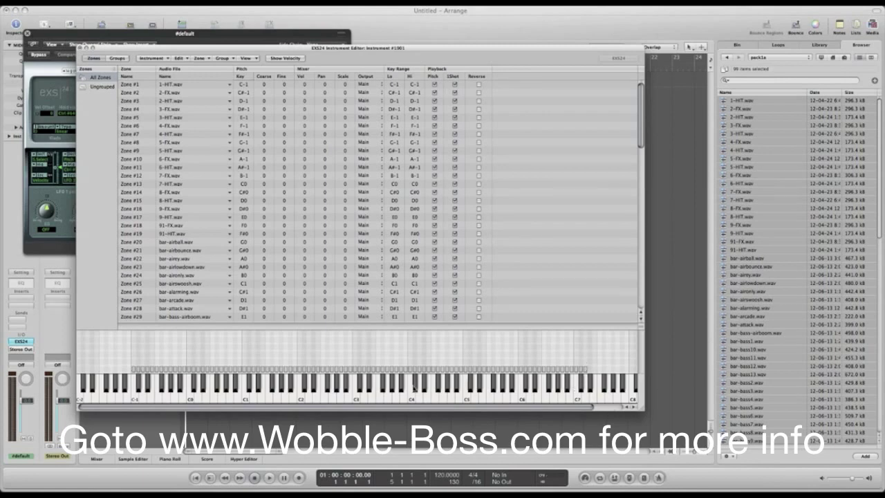
Turn off 1Shot playback for all zones of the instrument.
click(521, 218)
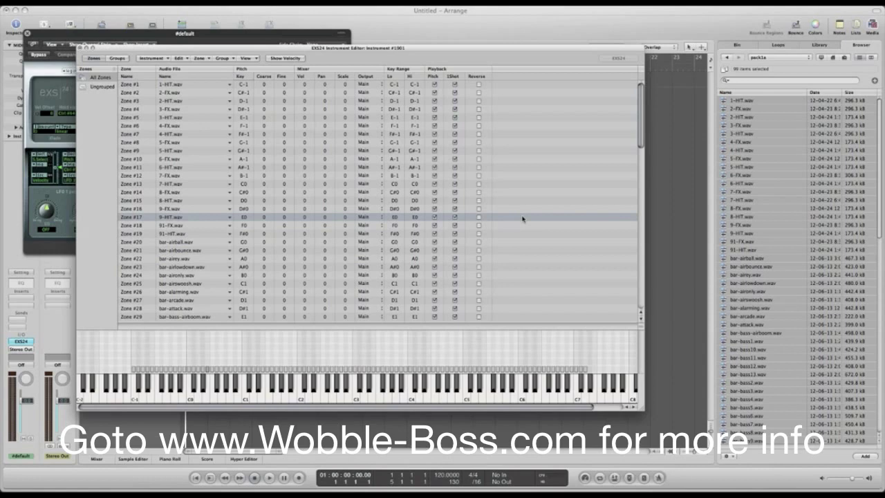
key(super+a)
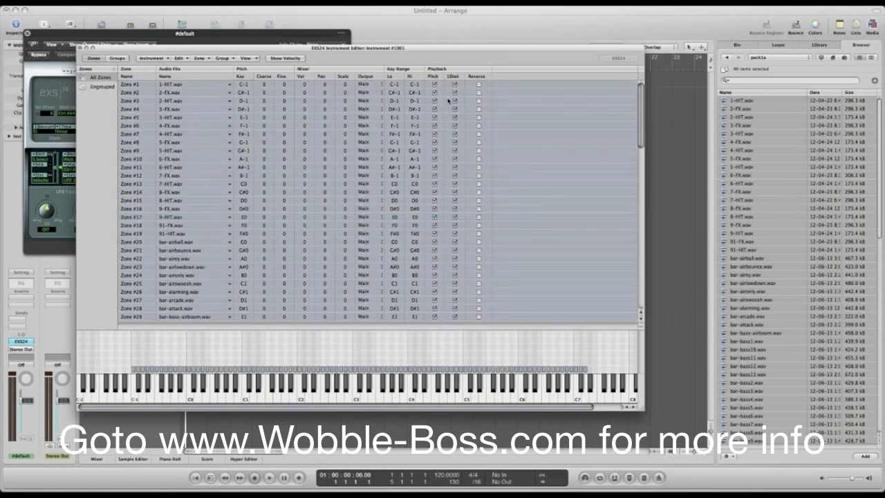
click(455, 85)
click(455, 86)
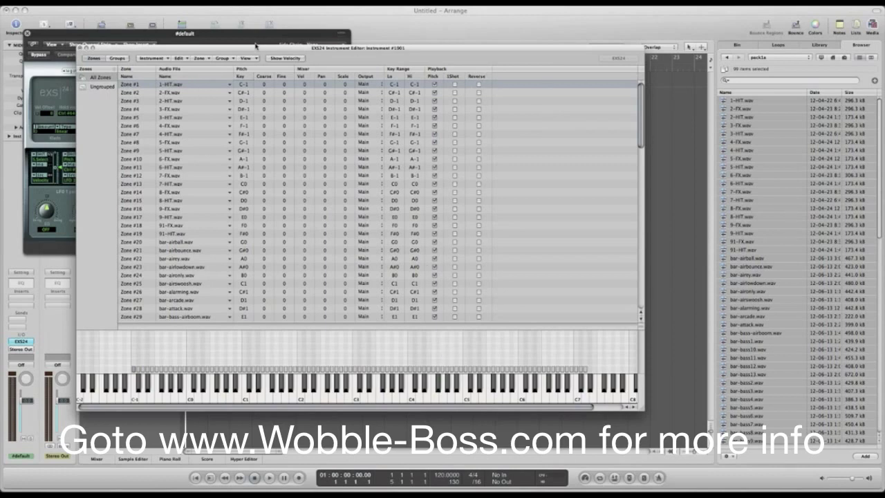
Try to save the instrument as wobbleboss1a, decline to replace the existing file, and close the instrument editor without saving.
click(81, 48)
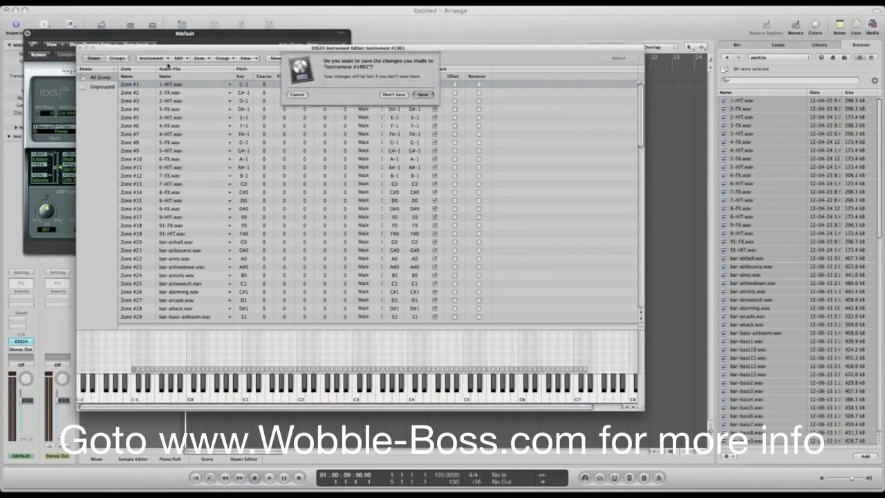
click(422, 94)
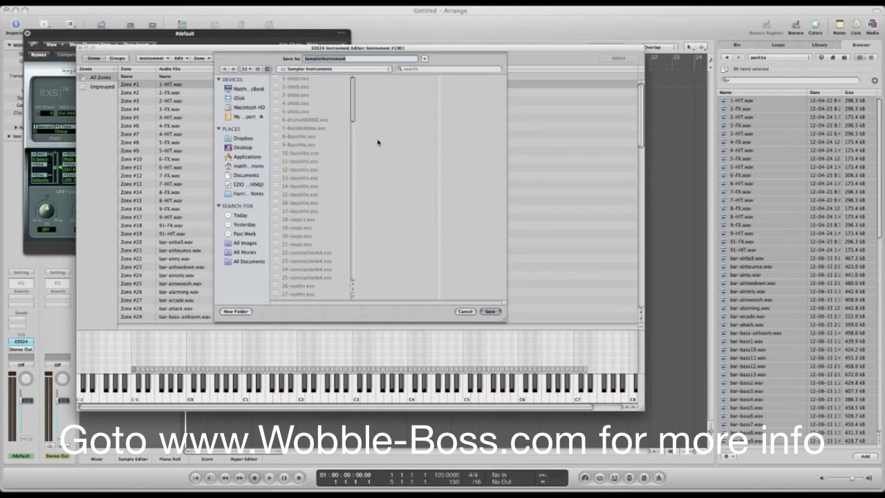
text(wobbleboss1a)
key(Return)
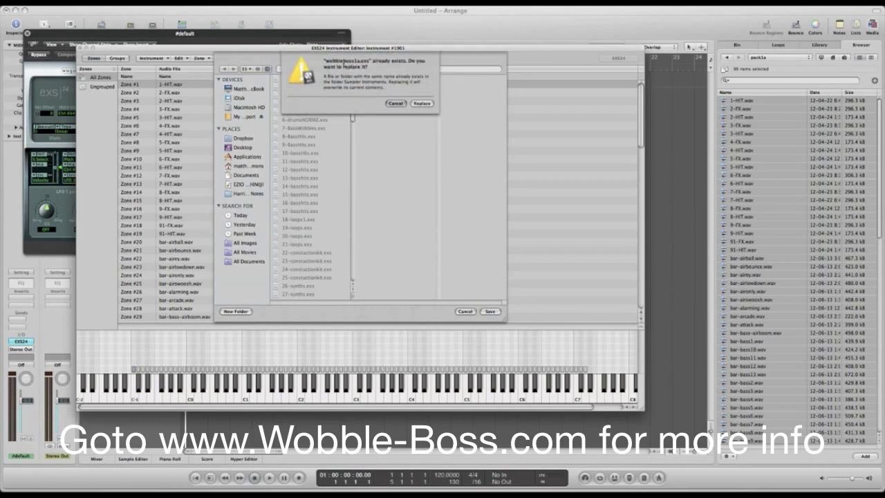
click(395, 102)
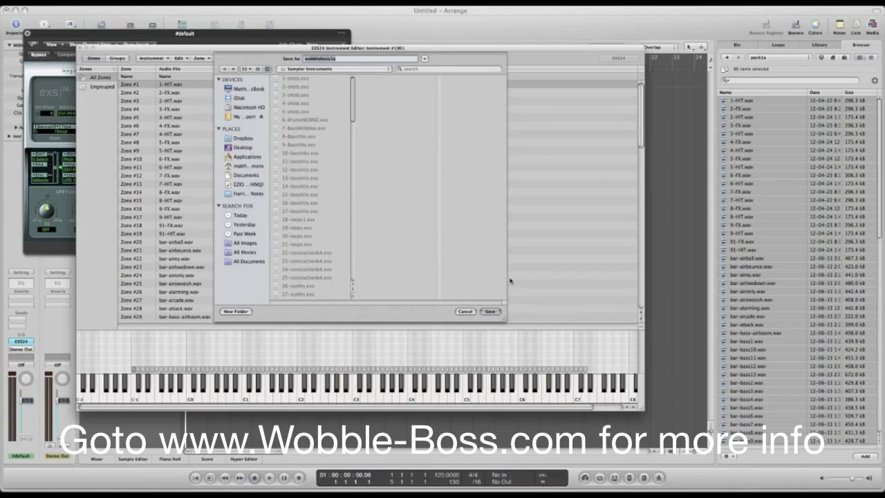
click(465, 311)
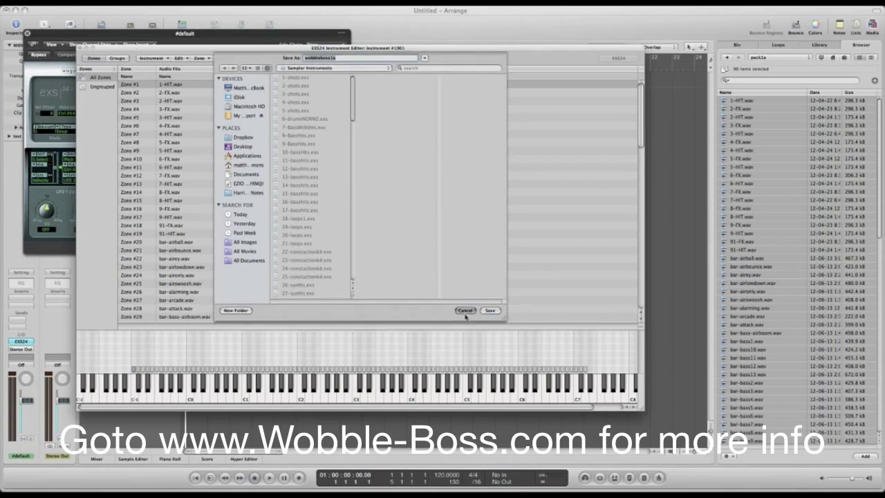
click(79, 49)
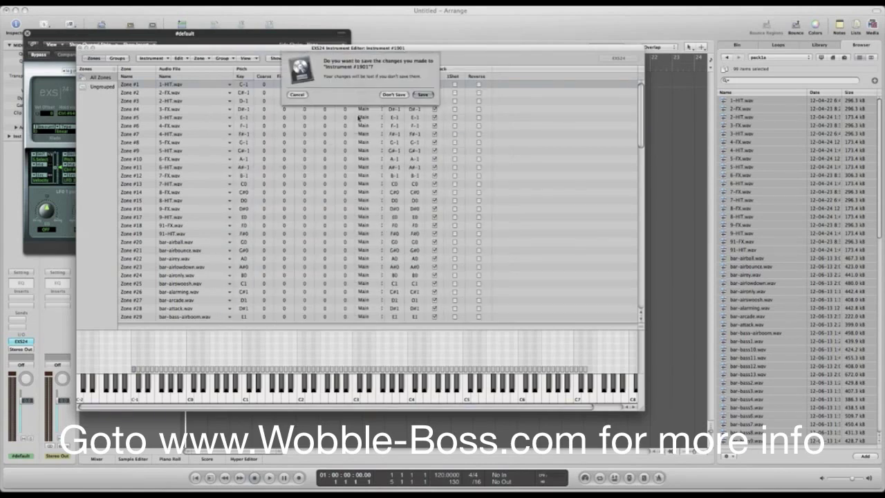
click(394, 97)
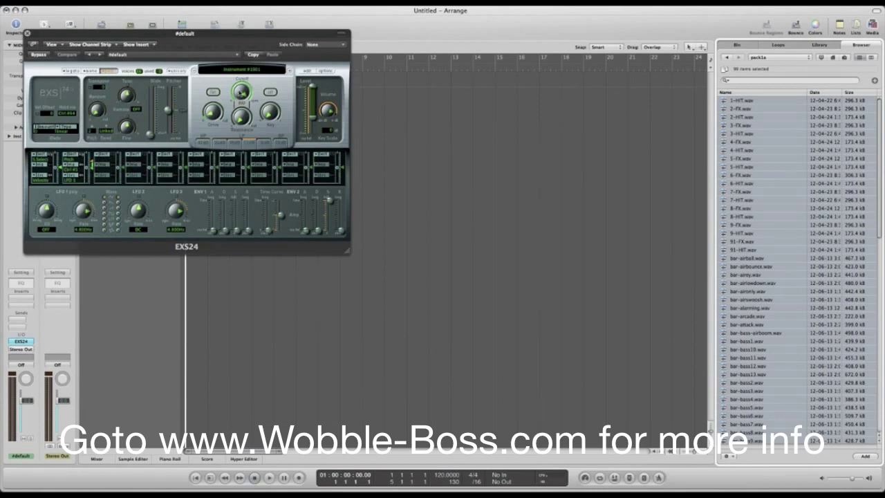
Load the wobbleboss1a instrument into the EXS24 sampler and switch it to wobbleboss5a.
click(243, 70)
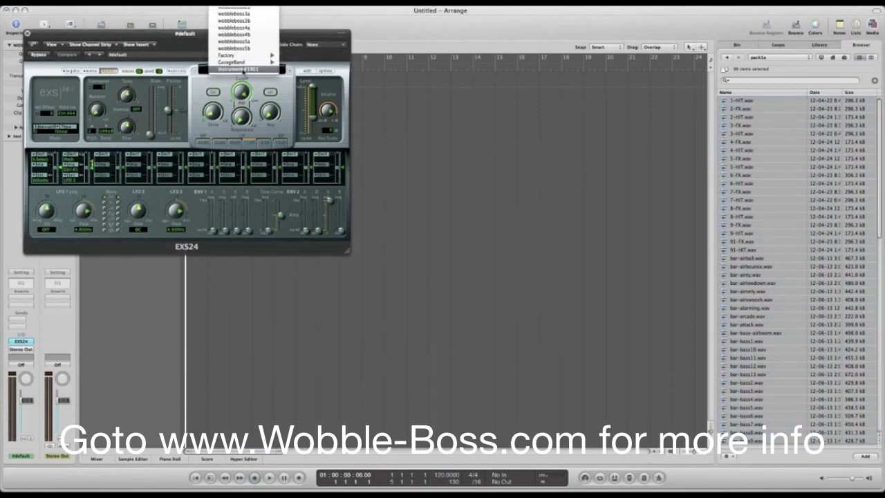
mouse_move(257, 8)
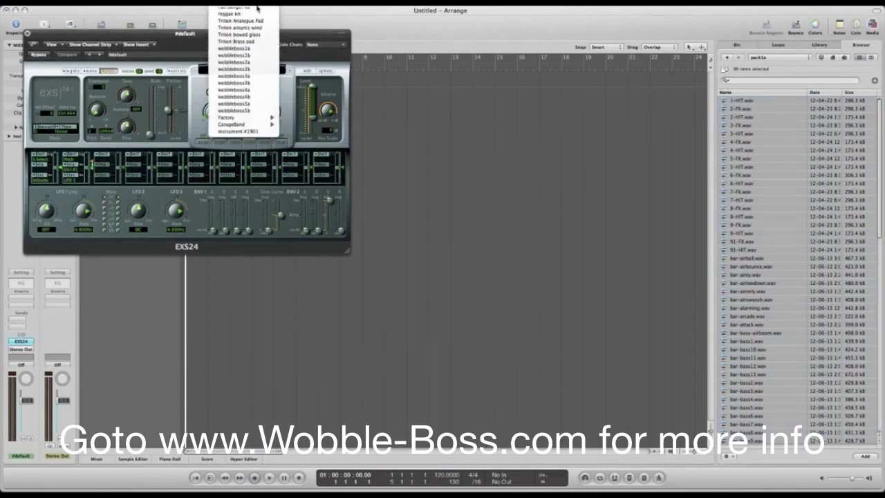
click(250, 59)
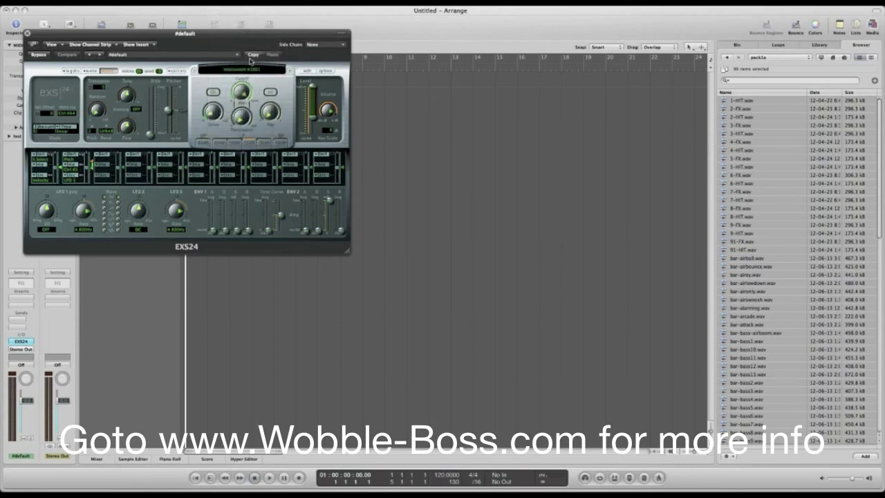
click(250, 69)
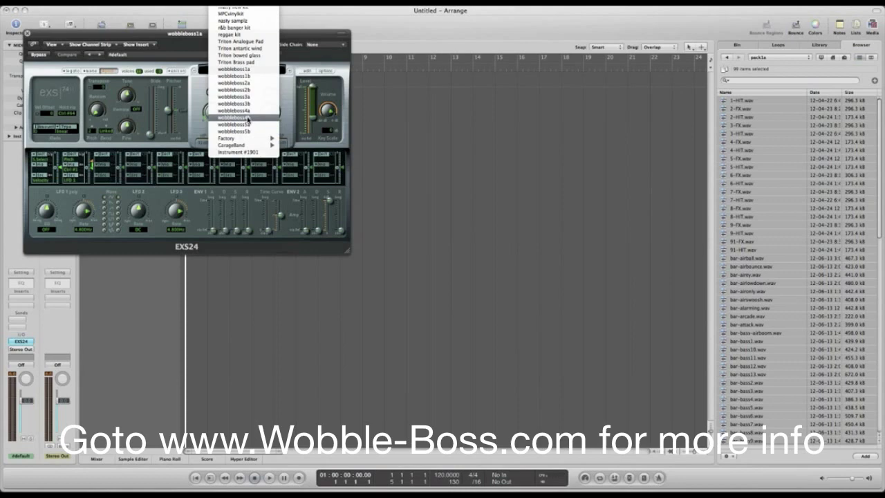
click(251, 128)
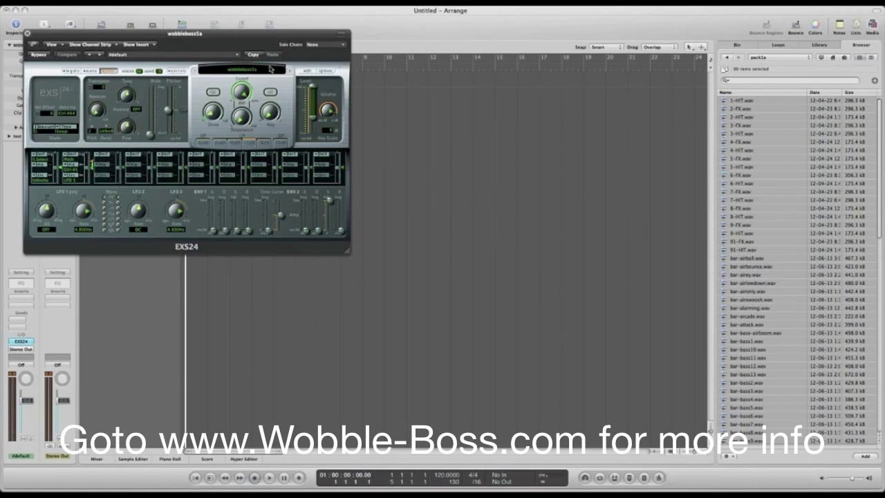
Open a new empty instrument in the EXS24 Instrument Editor and place the editor clear of the file browser.
click(244, 72)
scroll(250, 58, up, 15)
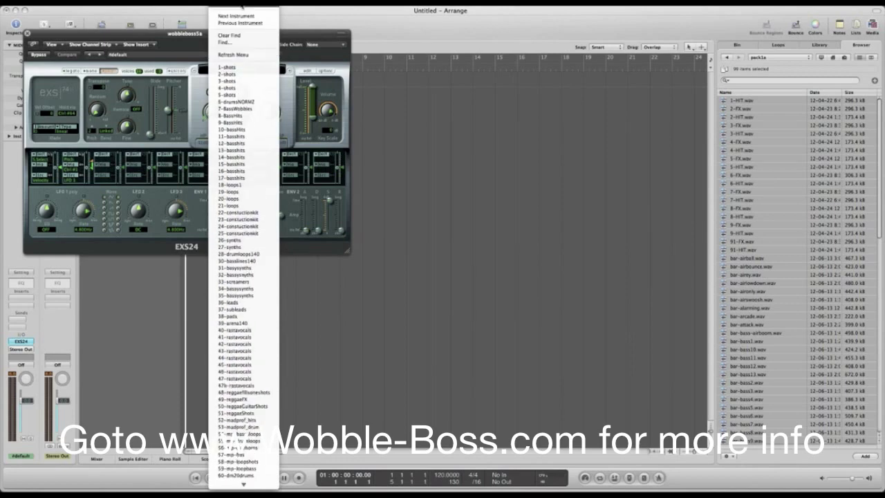
click(242, 6)
click(307, 71)
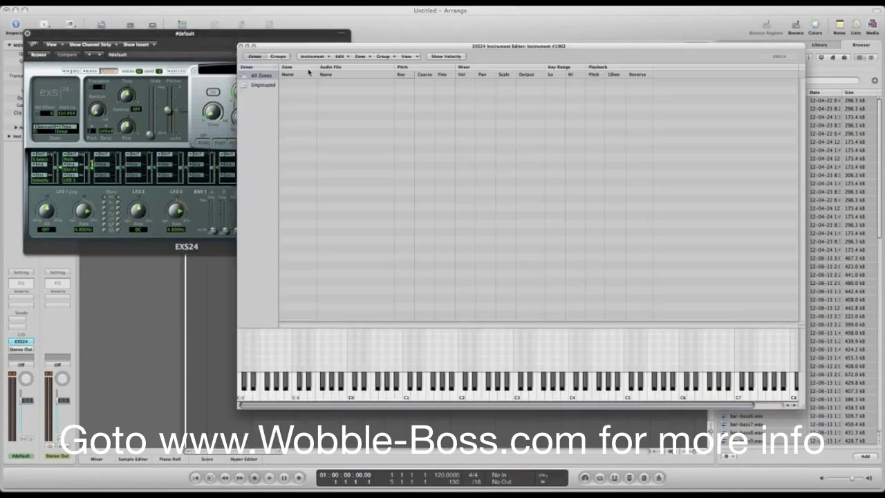
drag(649, 49, 523, 57)
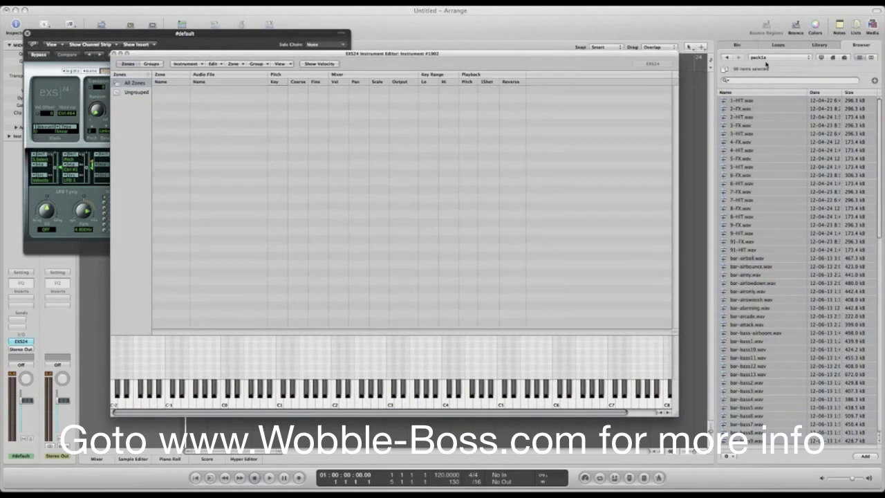
Browse from pack1a up to FinalSounds and open the pack4b folder inside SoundPack4.
click(765, 60)
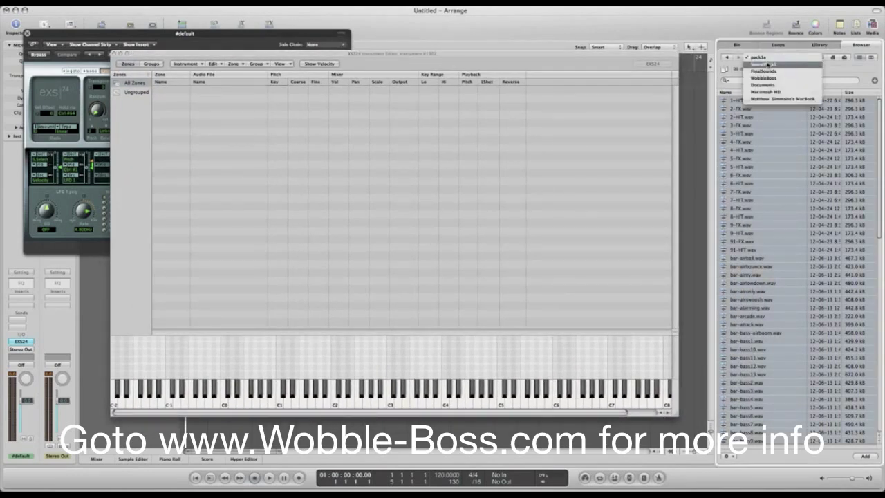
click(768, 172)
drag(880, 185, 758, 36)
click(783, 60)
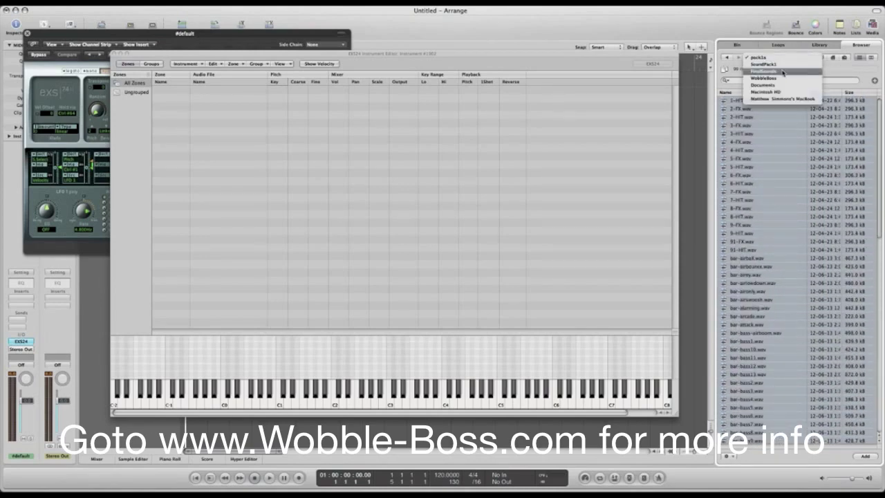
click(783, 69)
click(782, 59)
click(782, 68)
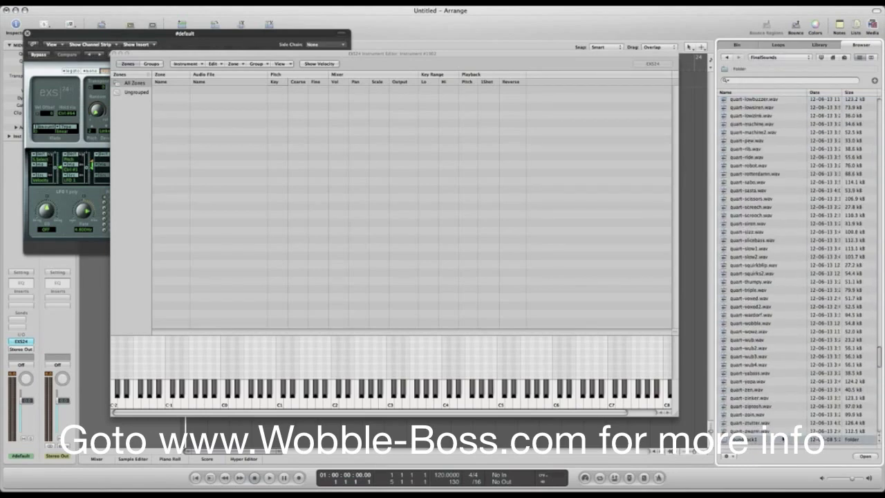
scroll(794, 269, down, 2)
double_click(758, 421)
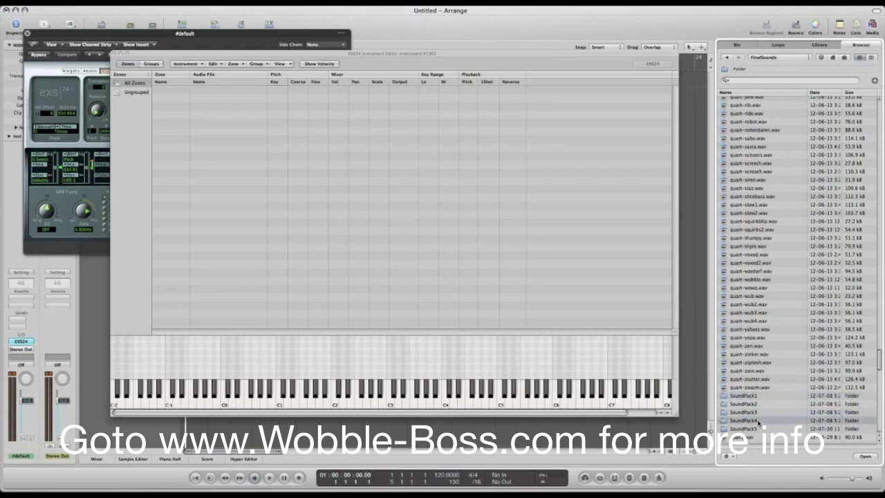
double_click(734, 108)
Add the single sample span11.wav from pack4b to the instrument as a zone.
scroll(755, 186, down, 5)
scroll(756, 187, down, 10)
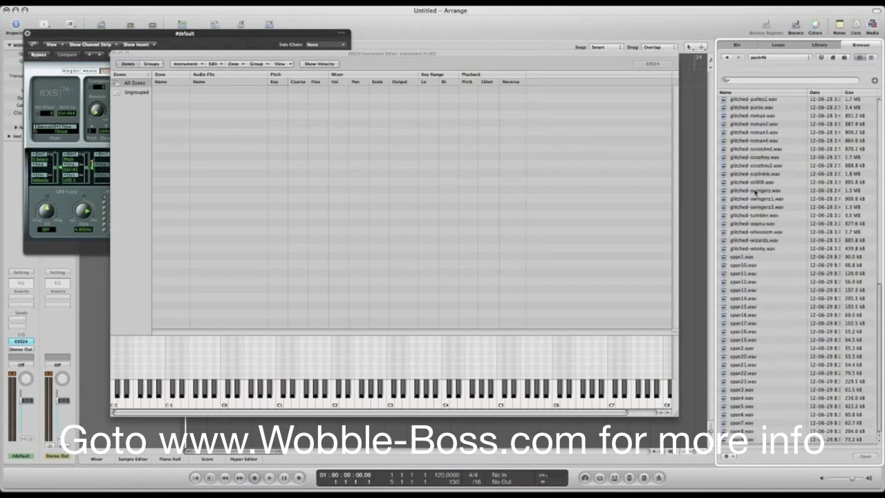
click(743, 273)
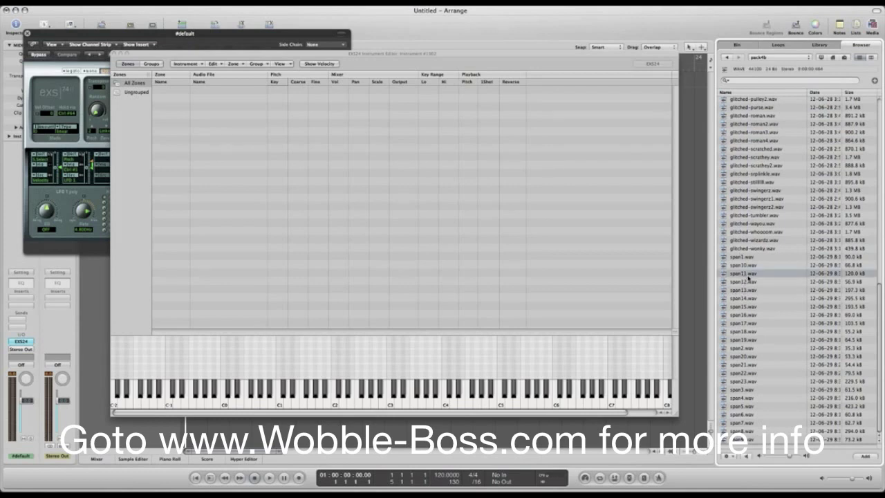
drag(743, 274, 367, 238)
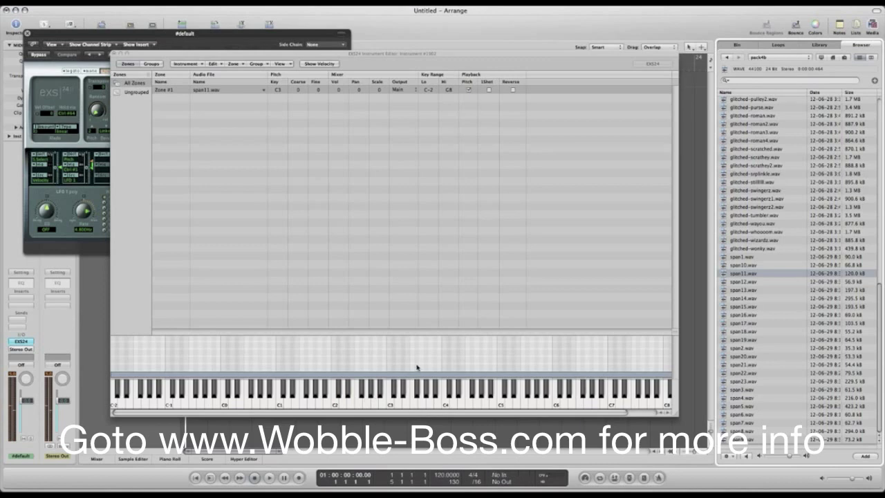
Cancel closing the Instrument Editor and delete the span11.wav zone.
key(super+w)
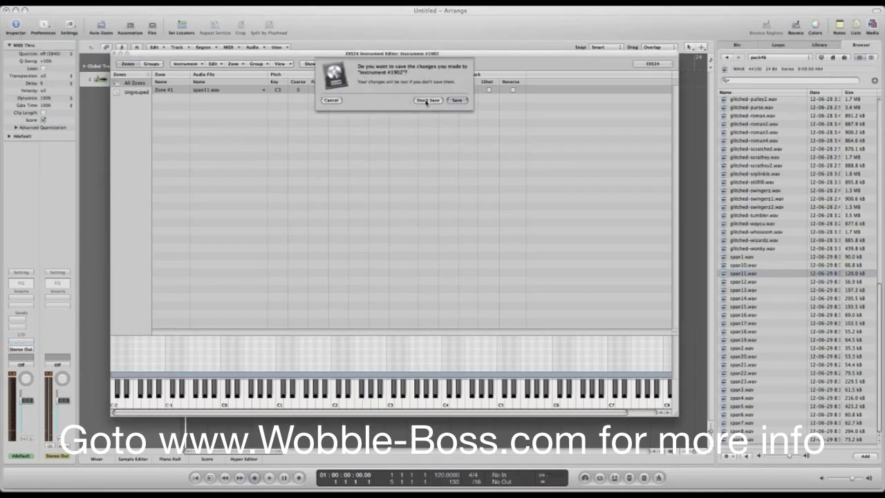
click(325, 101)
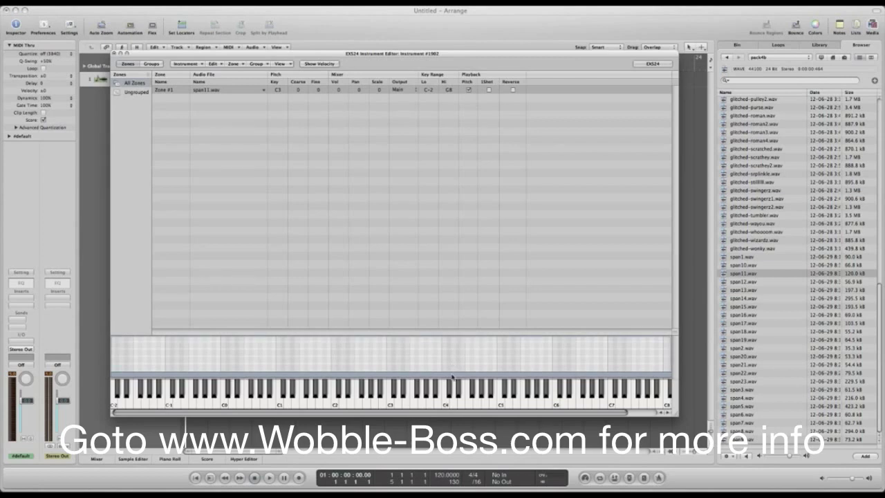
key(BackSpace)
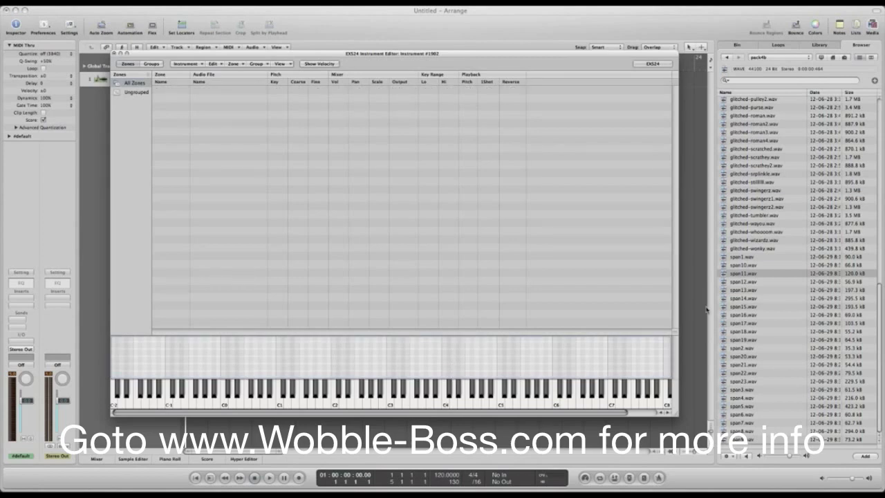
Add span1.wav, span10.wav, span11.wav and span12.wav to the instrument as contiguous one-note zones starting at C1.
click(755, 261)
click(744, 260)
shift+click(742, 282)
drag(743, 280, 446, 246)
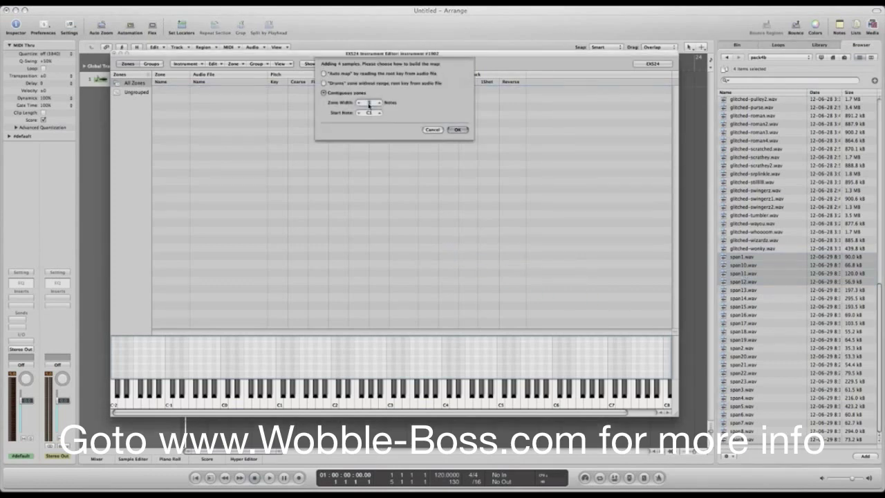
click(457, 130)
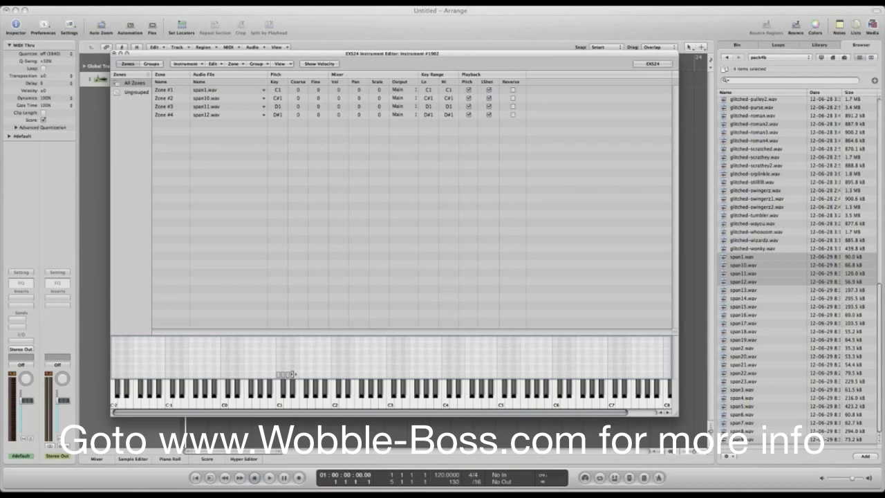
Reposition and stretch the zones' key ranges: span1.wav C0–B0, span11.wav D1–B1, span12.wav C2–E3 and span10.wav F3–E4.
drag(292, 374, 388, 384)
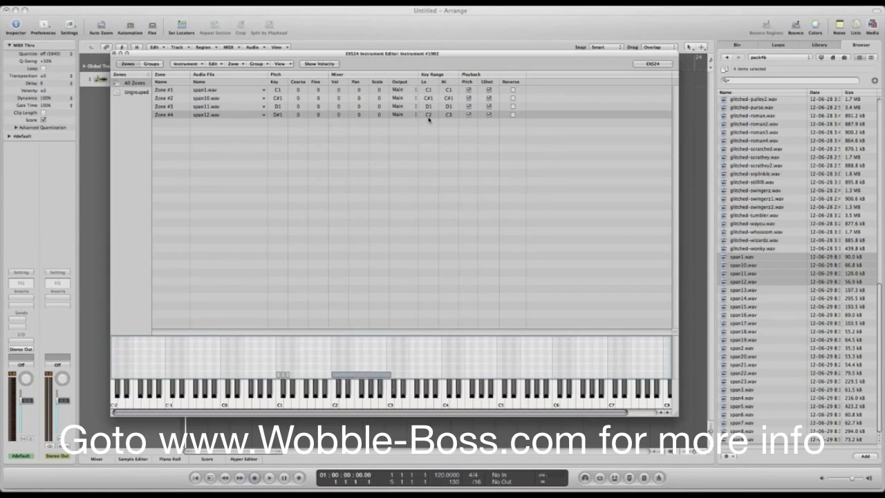
drag(287, 376, 329, 383)
drag(277, 376, 463, 385)
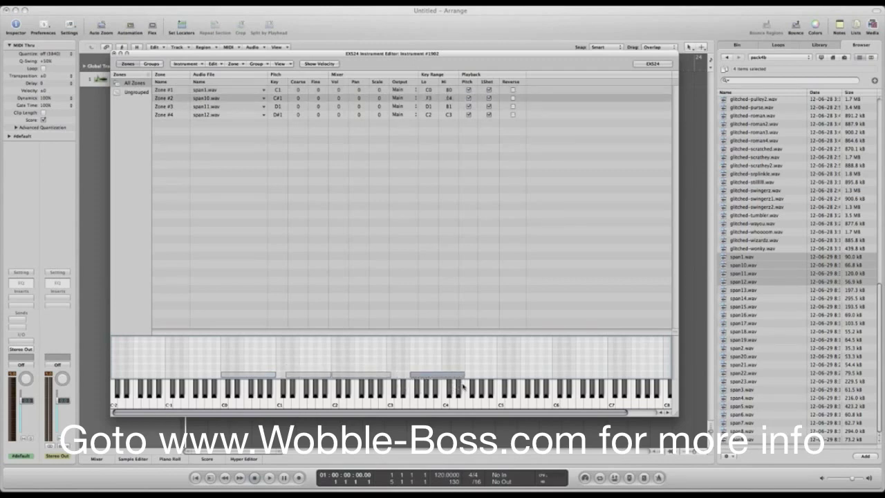
drag(390, 376, 406, 377)
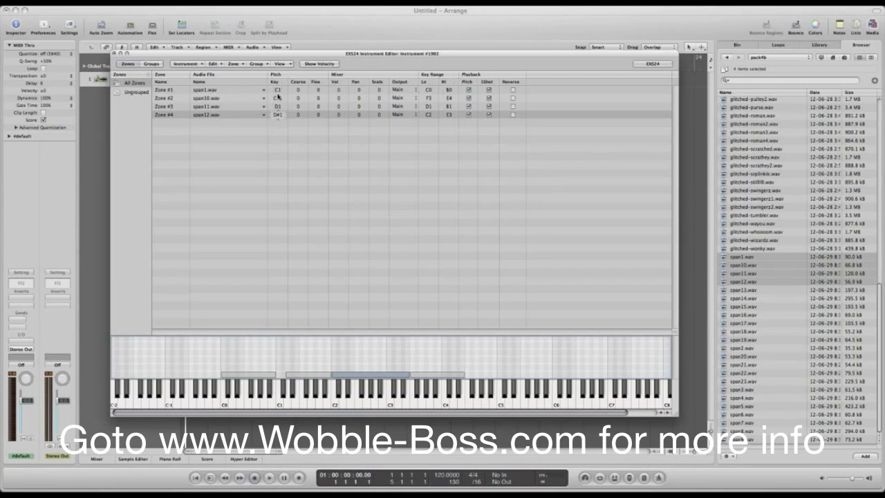
Set the span12.wav zone's root key to A1, and move the span10.wav zone to C4–B4 with a new root key.
drag(277, 115, 277, 115)
drag(441, 382, 471, 380)
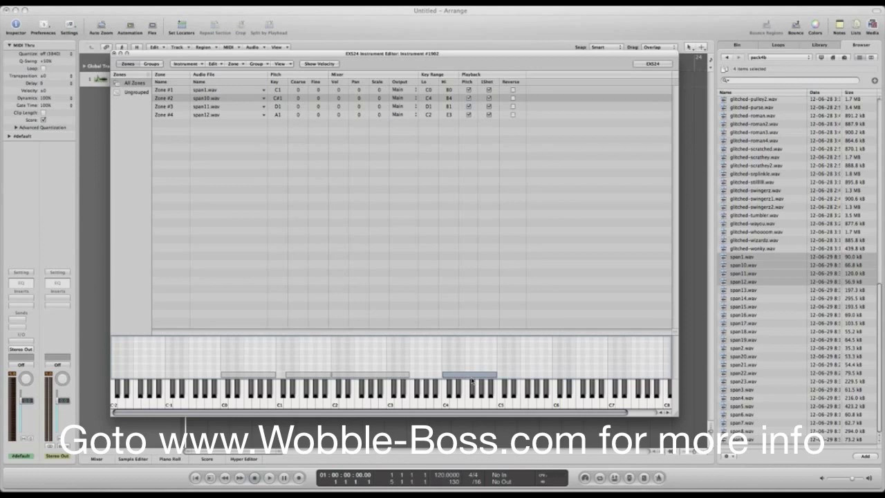
drag(269, 98, 278, 102)
double_click(278, 100)
key(Return)
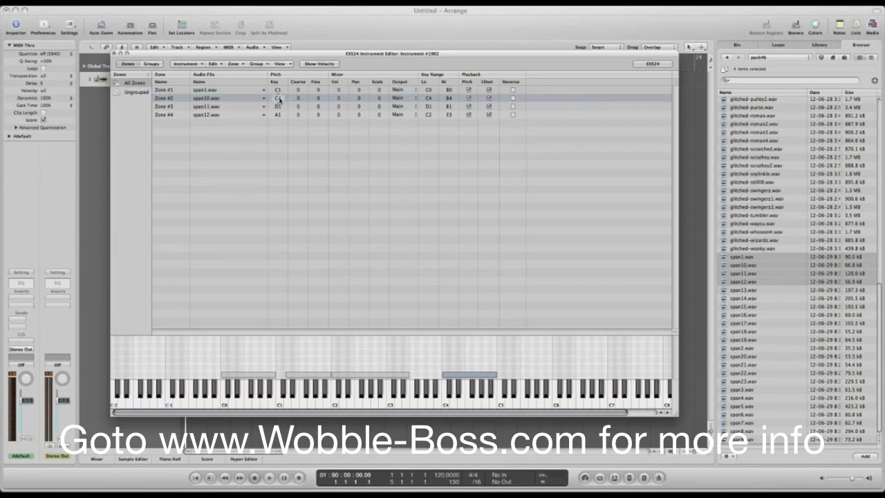
key(super+w)
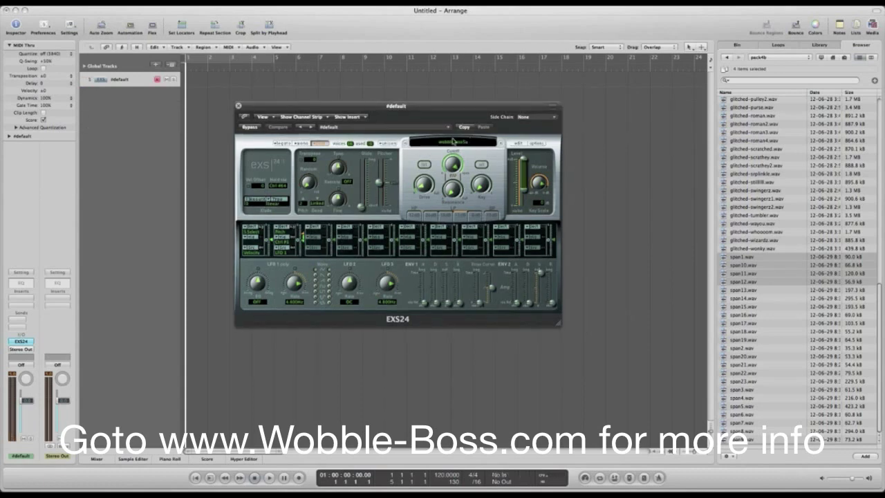
Create two new tracks that duplicate the settings of the existing EXS24 track.
click(453, 141)
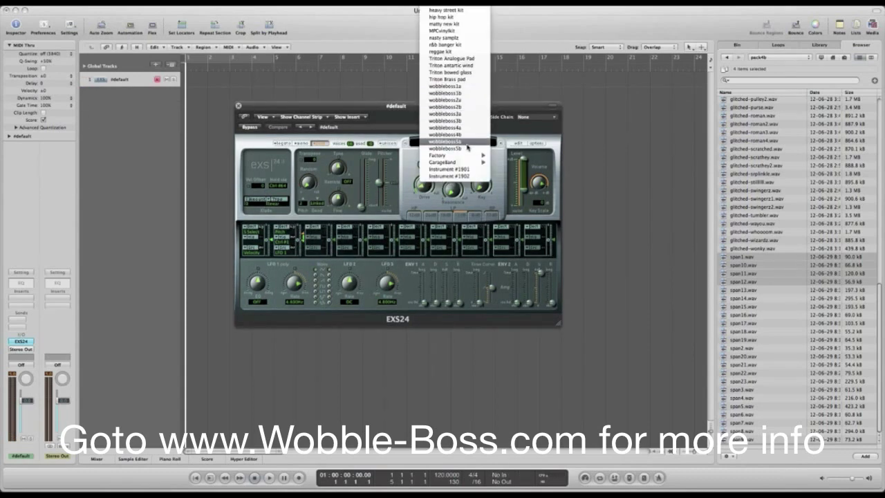
click(433, 148)
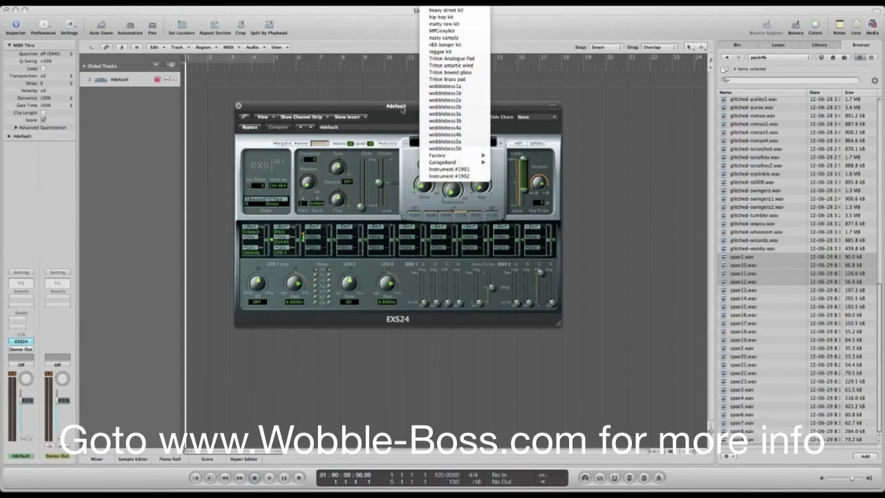
click(171, 65)
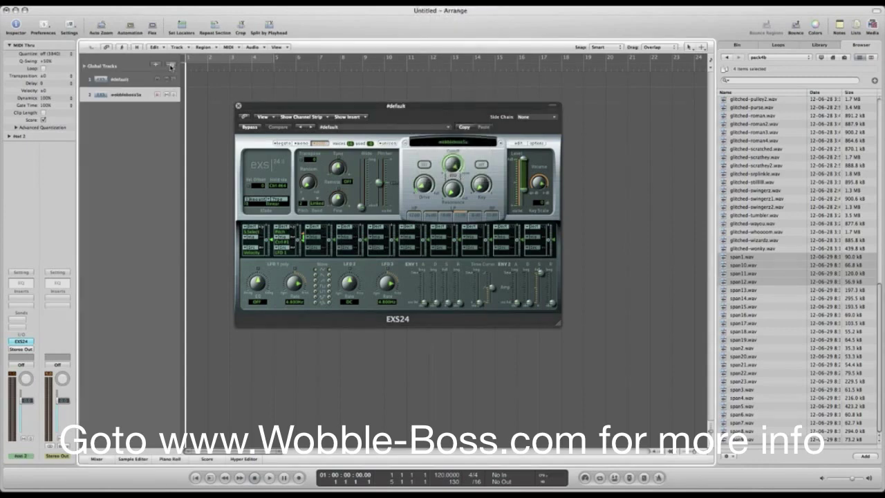
click(171, 65)
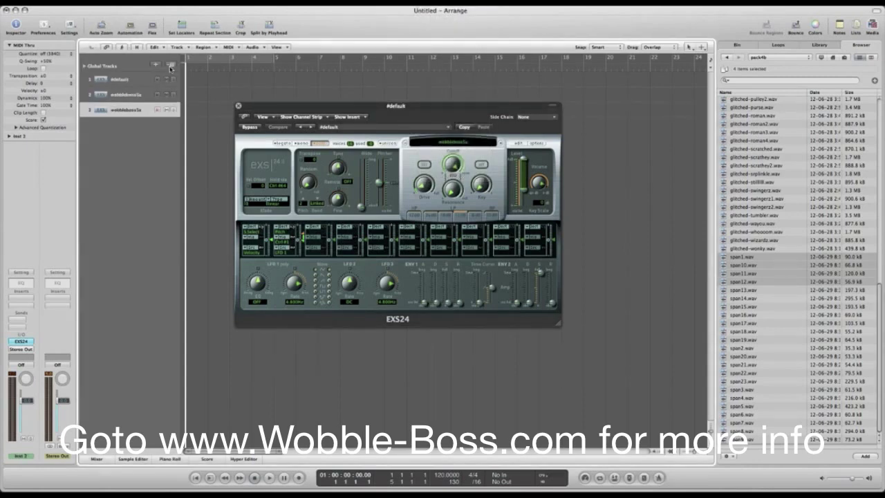
Open the third track's EXS24 below the first sampler window and load the wobbleboss4b instrument.
click(21, 341)
drag(201, 32, 549, 213)
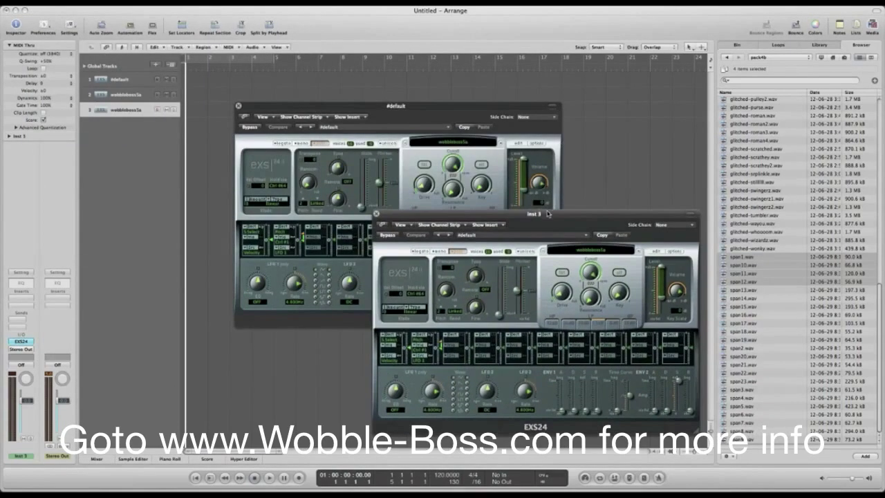
click(599, 254)
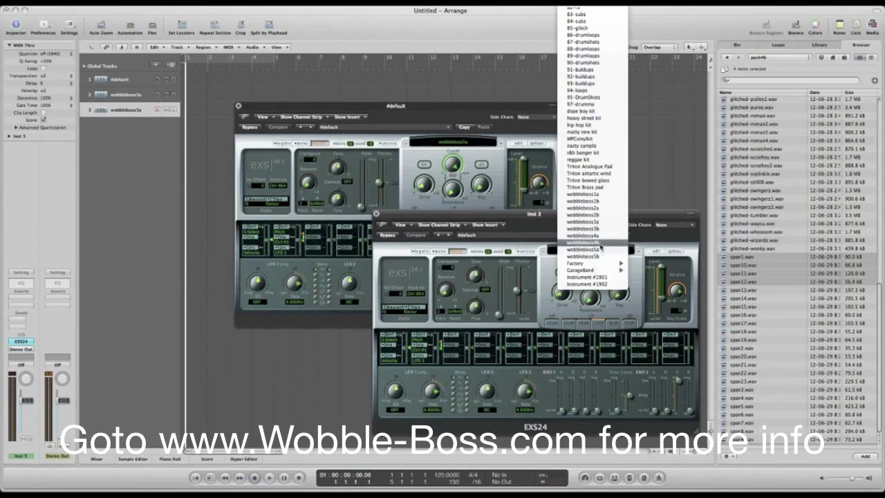
click(600, 250)
Open the EXS24 of the second track and load the wobbleboss3b instrument.
click(144, 90)
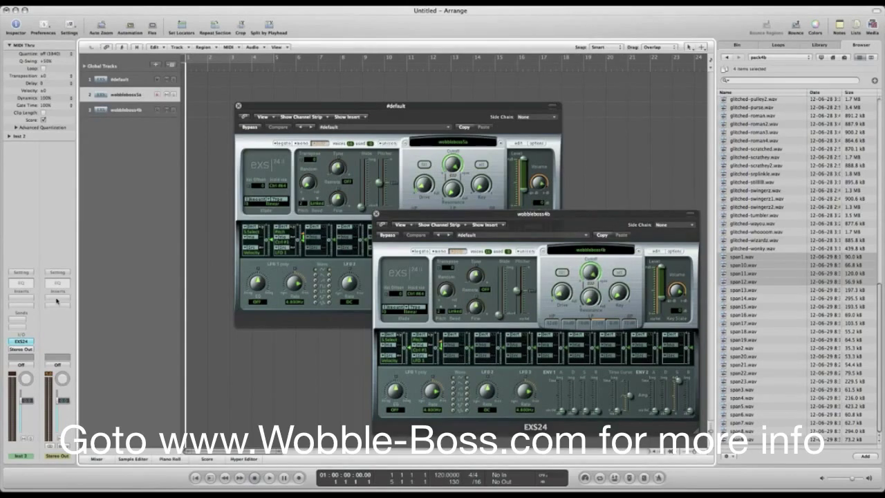
click(28, 342)
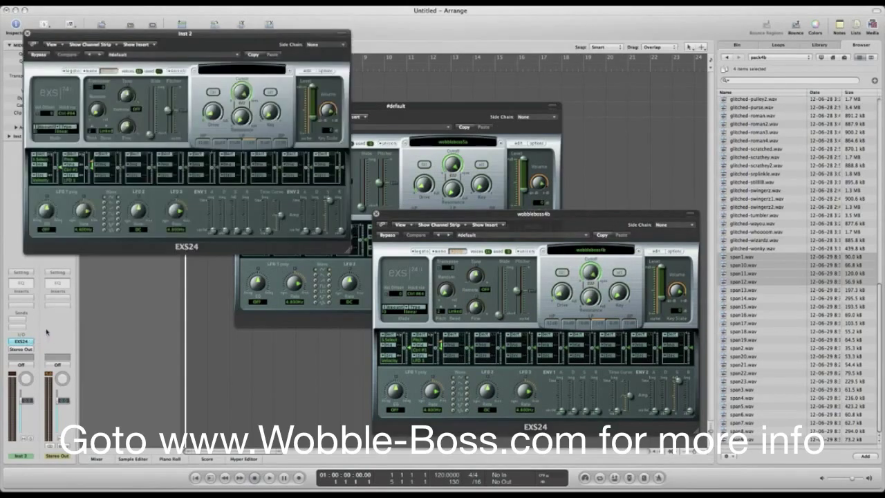
click(253, 69)
click(262, 52)
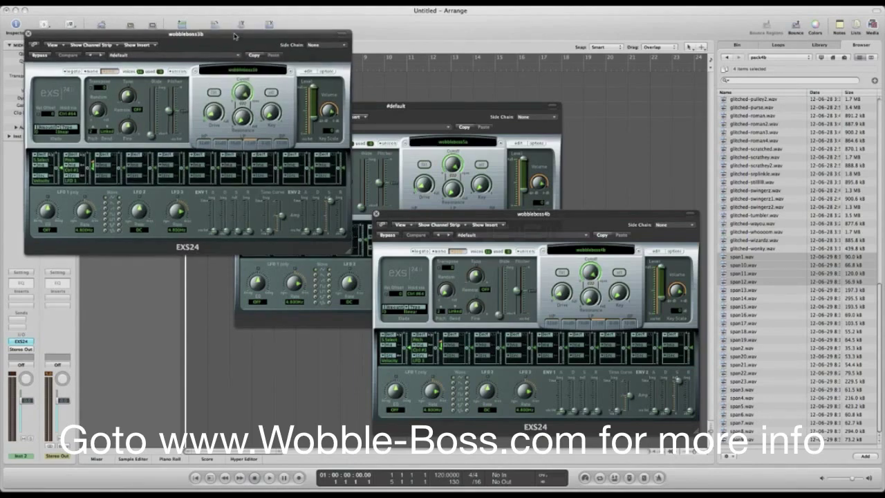
Close the three open EXS24 sampler windows and reopen the EXS24 of the selected wobbleboss3b track.
key(super+w)
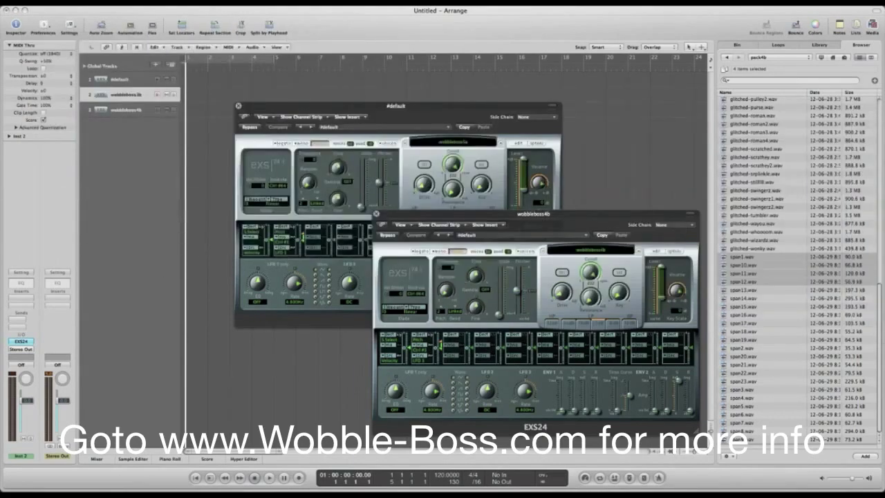
click(590, 221)
key(super+w)
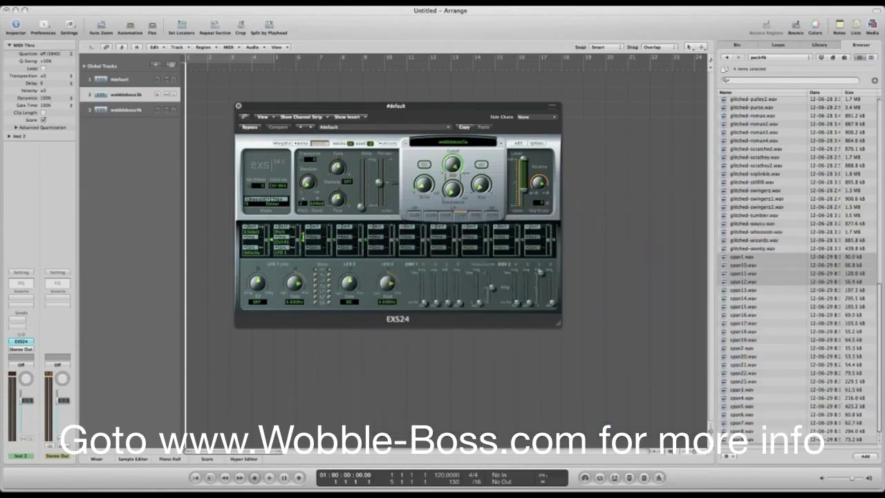
drag(441, 109, 608, 137)
key(super+w)
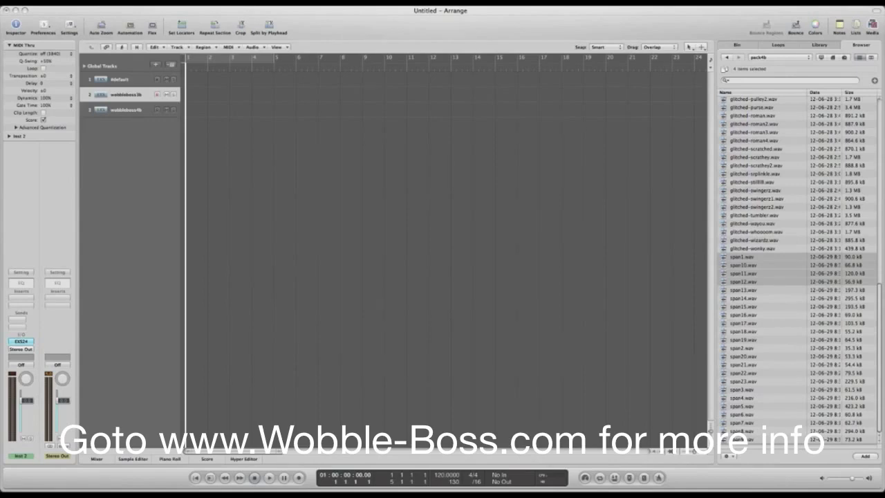
double_click(21, 341)
drag(470, 106, 446, 106)
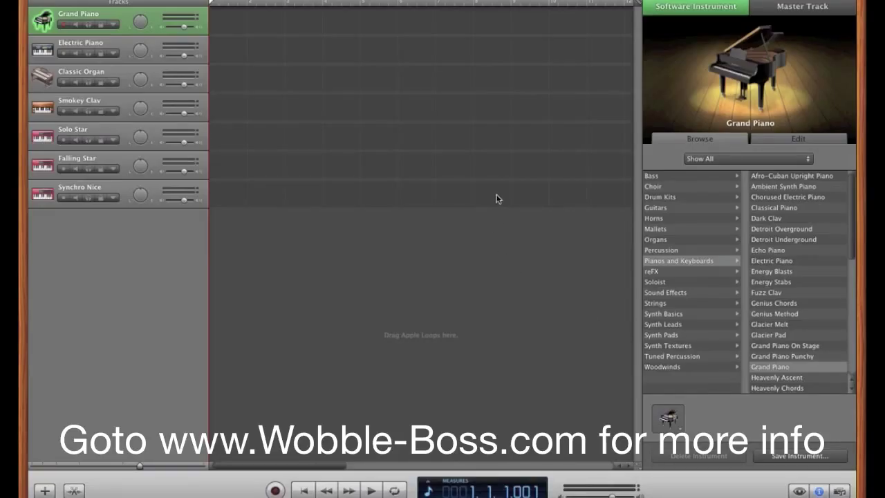
In GarageBand, show the Grand Piano track's instrument editing options, then view and close the Piano sound generator's settings.
click(782, 141)
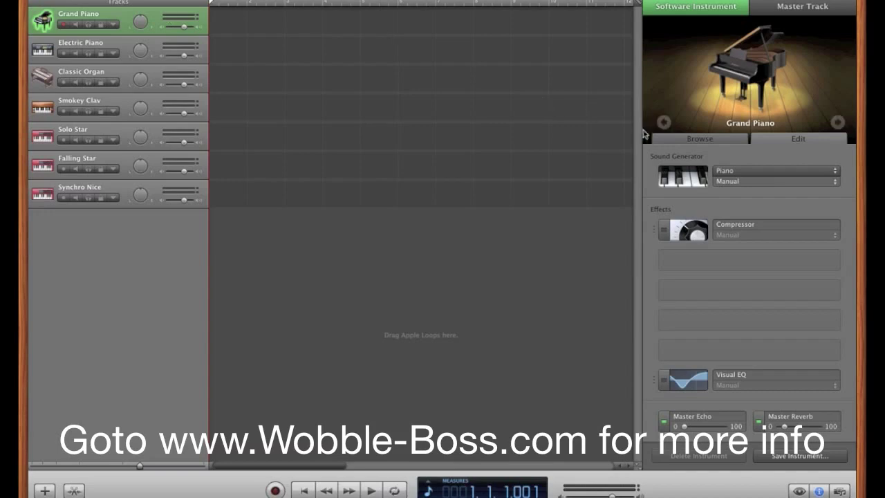
click(682, 177)
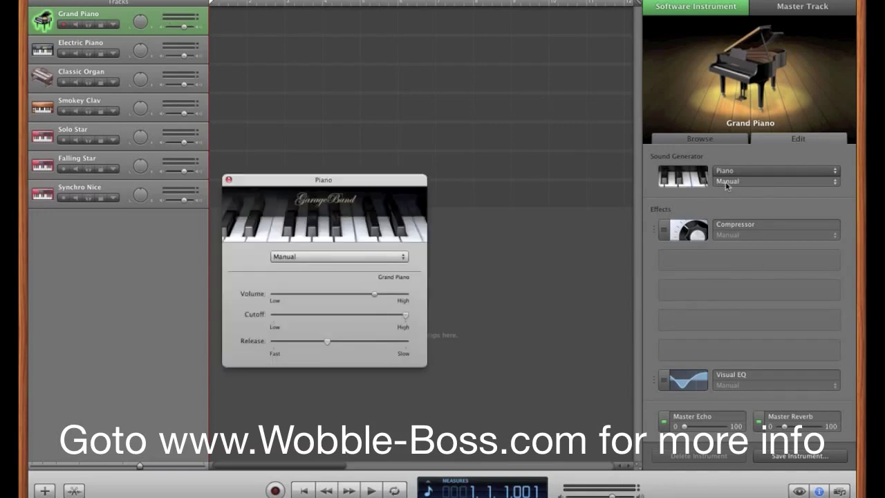
click(229, 179)
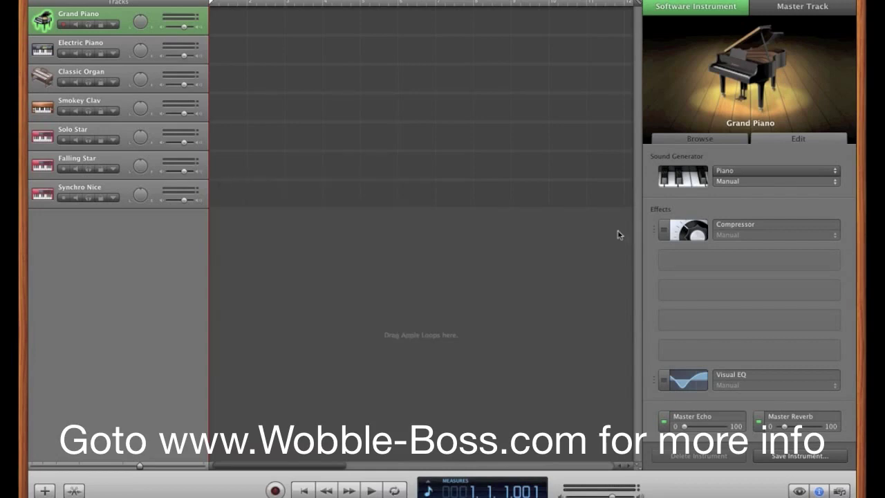
Set the Grand Piano track's sound generator to wobbleBOSS and open the wobbleBOSS plug-in window.
click(835, 173)
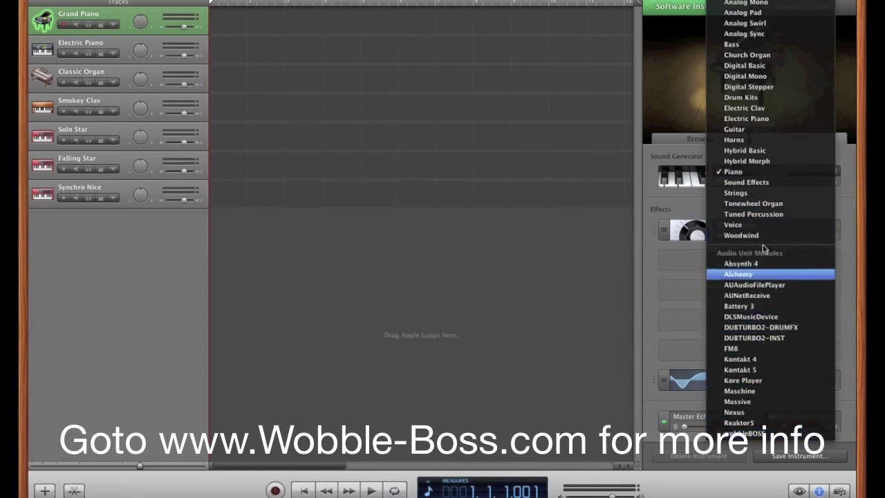
click(746, 433)
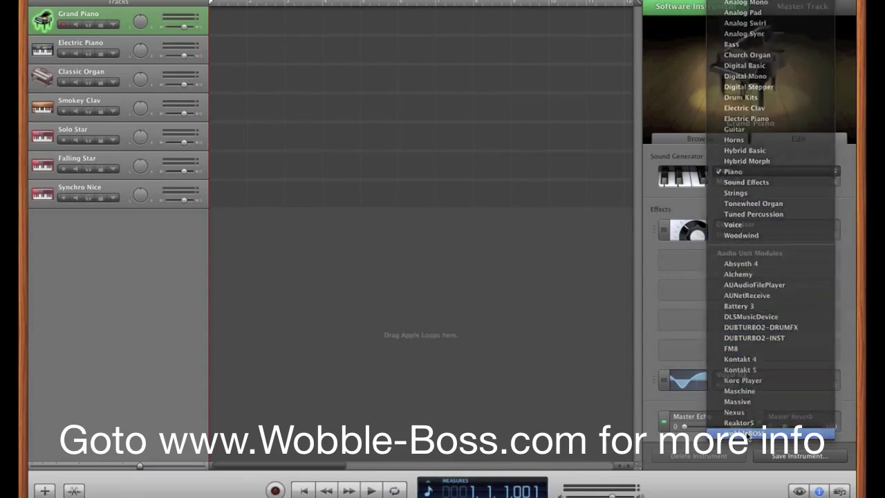
mouse_move(688, 175)
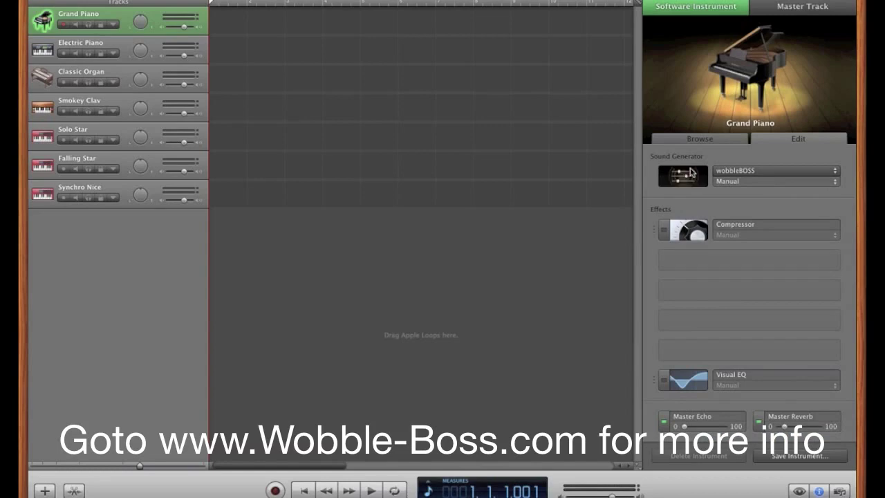
click(689, 177)
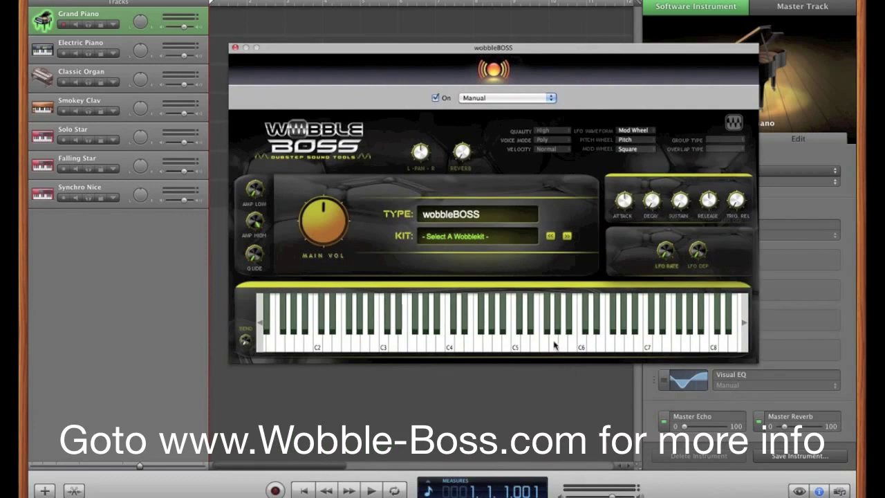
Audition notes on the wobbleBOSS keyboard and turn its main volume up well above the midpoint.
drag(554, 345, 473, 350)
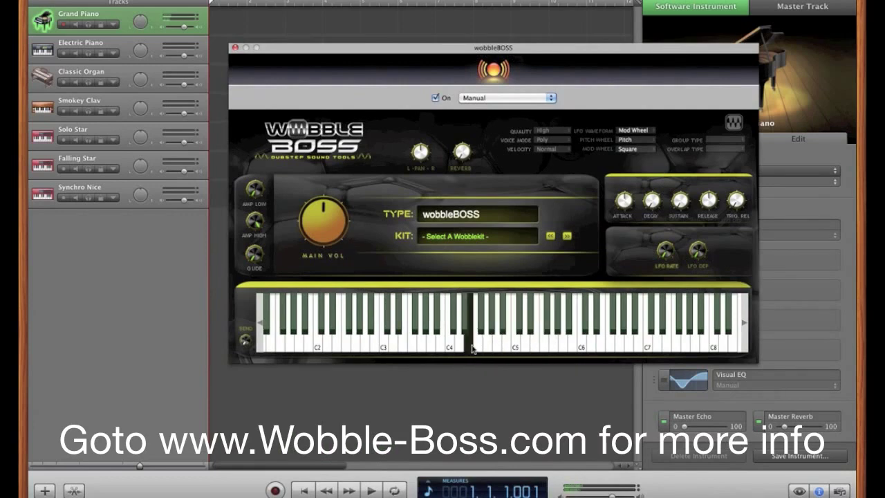
drag(333, 237, 321, 120)
drag(482, 324, 467, 349)
click(542, 343)
Move the wobbleBOSS plug-in window lower so that the Grand Piano instrument picture is uncovered.
drag(339, 54, 273, 111)
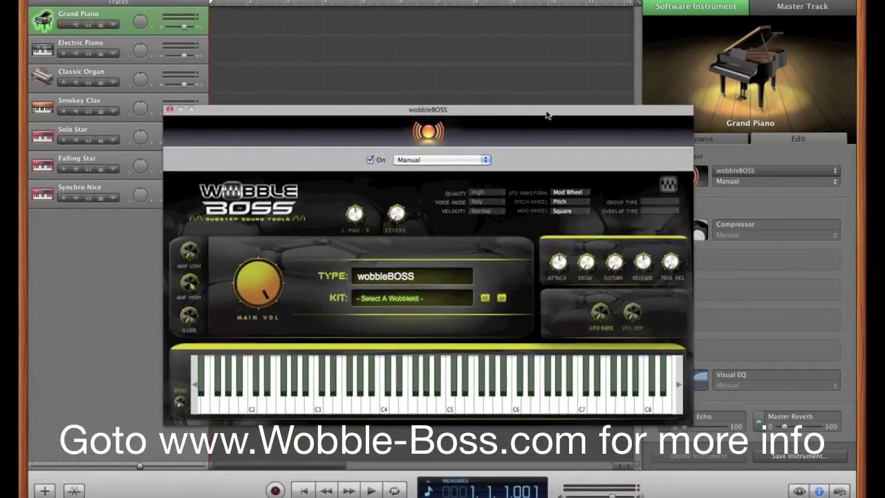
drag(546, 116, 514, 107)
drag(413, 103, 501, 141)
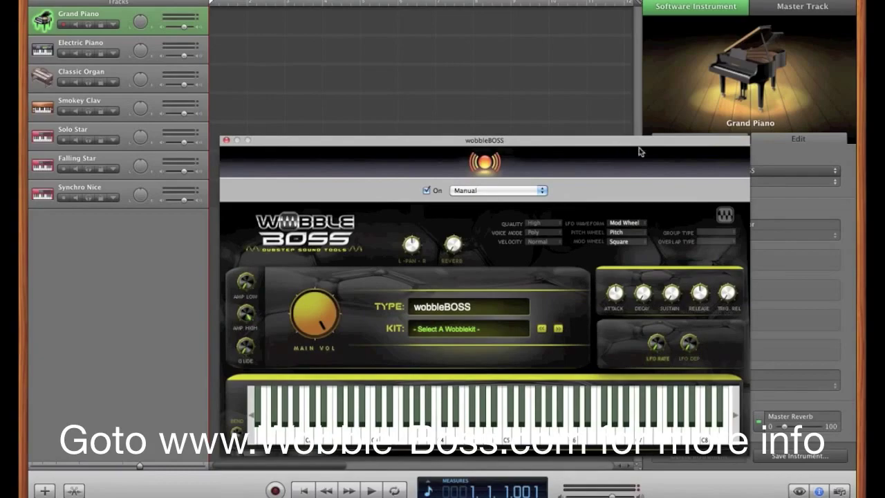